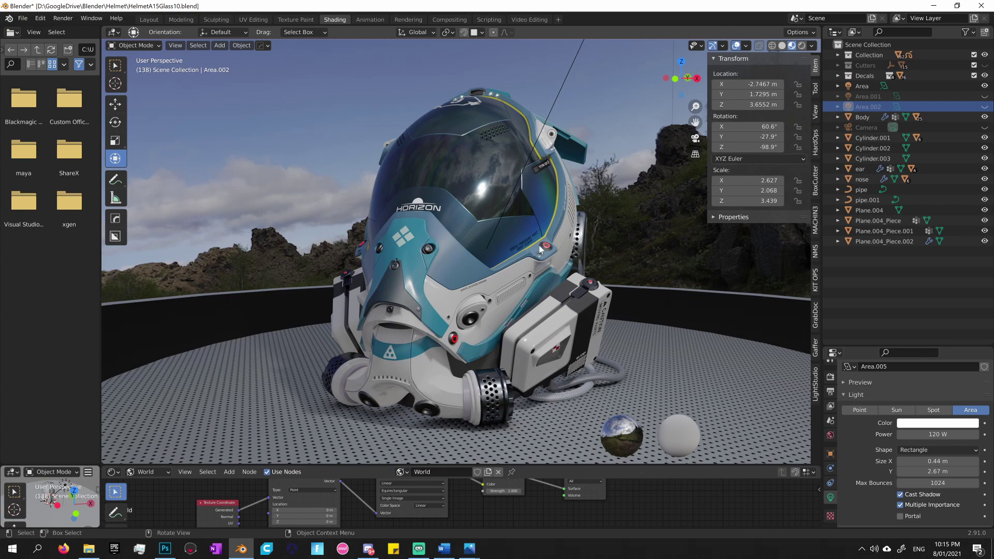
Step: Hide the Decals collection to examine the helmet's bare geometry, then show the decals again
middle_click_drag(593, 241, 554, 261)
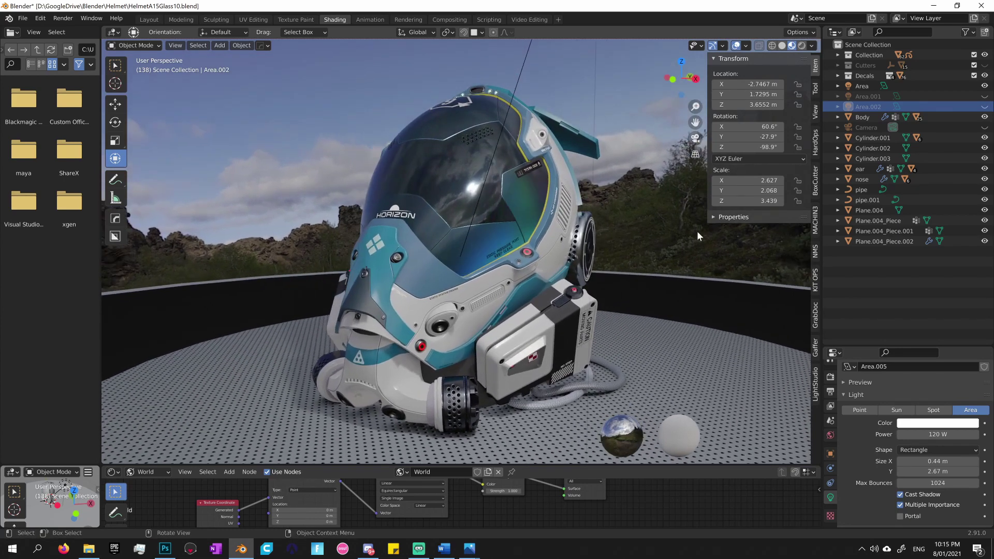
left_click(985, 76)
mouse_move(653, 275)
middle_mouse_down()
mouse_move(691, 263)
mouse_move(709, 279)
mouse_move(774, 284)
mouse_move(629, 287)
mouse_move(639, 281)
middle_mouse_up()
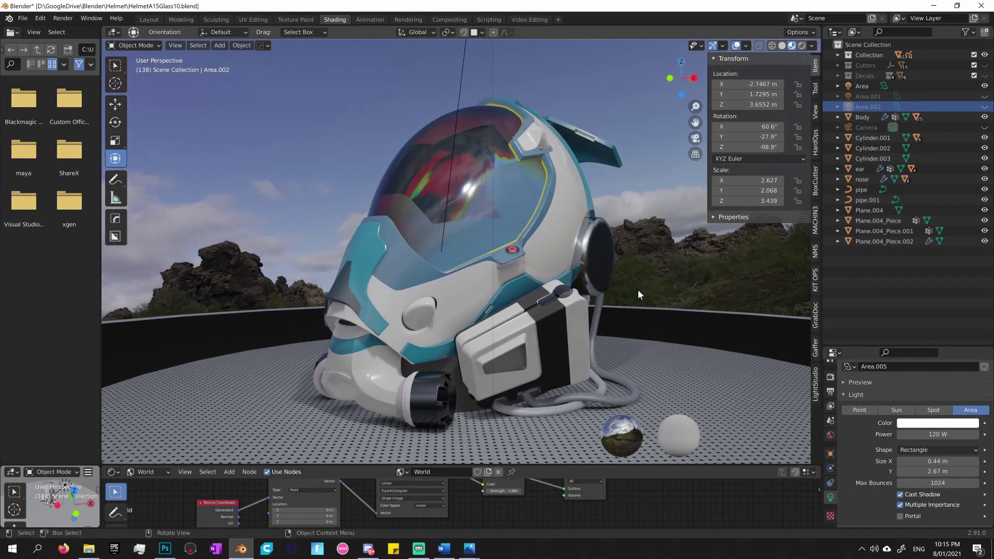
scroll(638, 290, "up", 3)
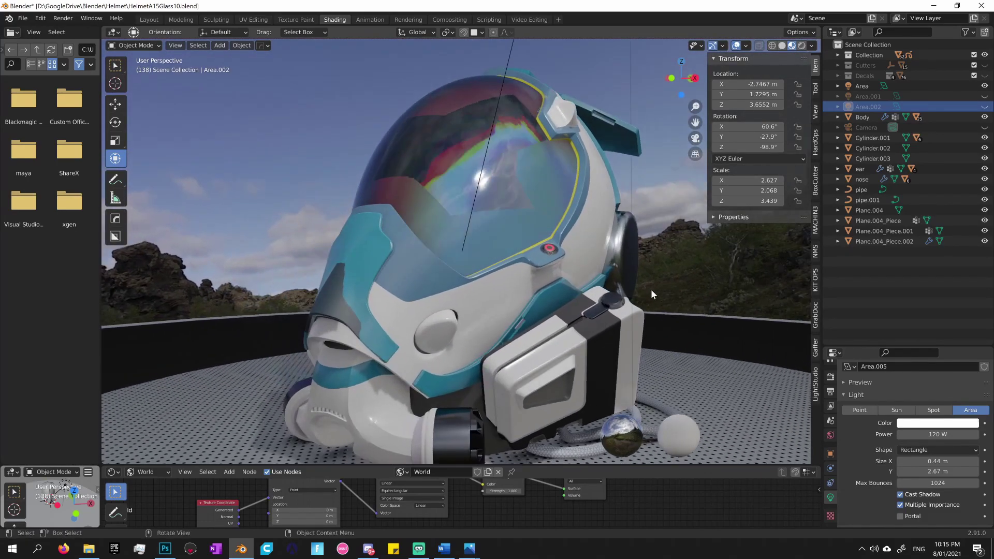
left_click(986, 76)
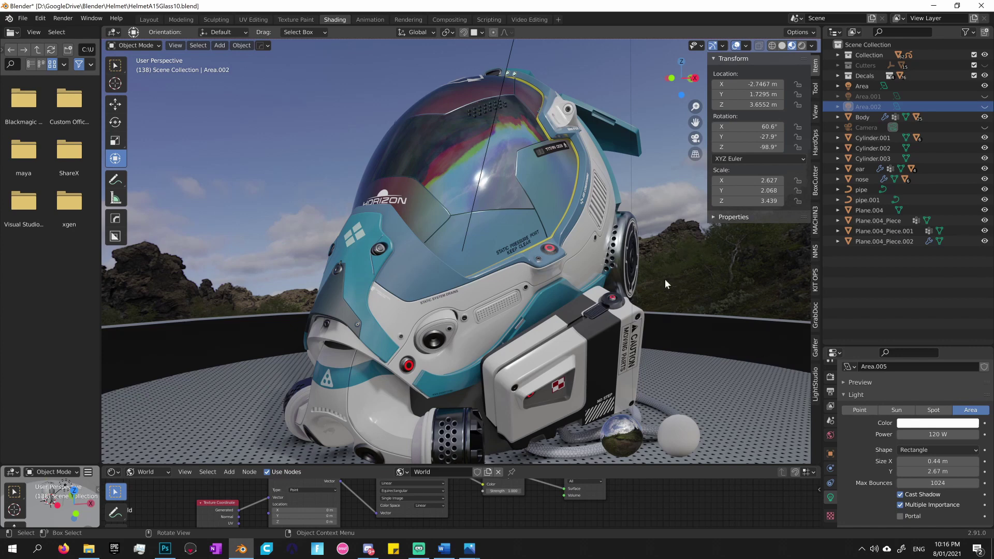
middle_click_drag(598, 249, 607, 276)
scroll(606, 280, "down", 1)
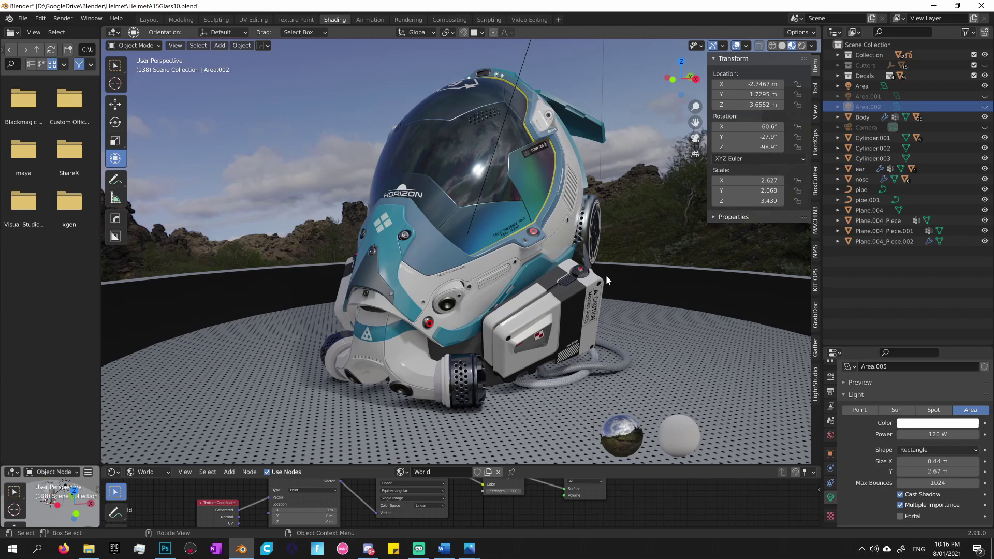
Step: View the render settings and preview the helmet in Rendered viewport shading
left_click(830, 376)
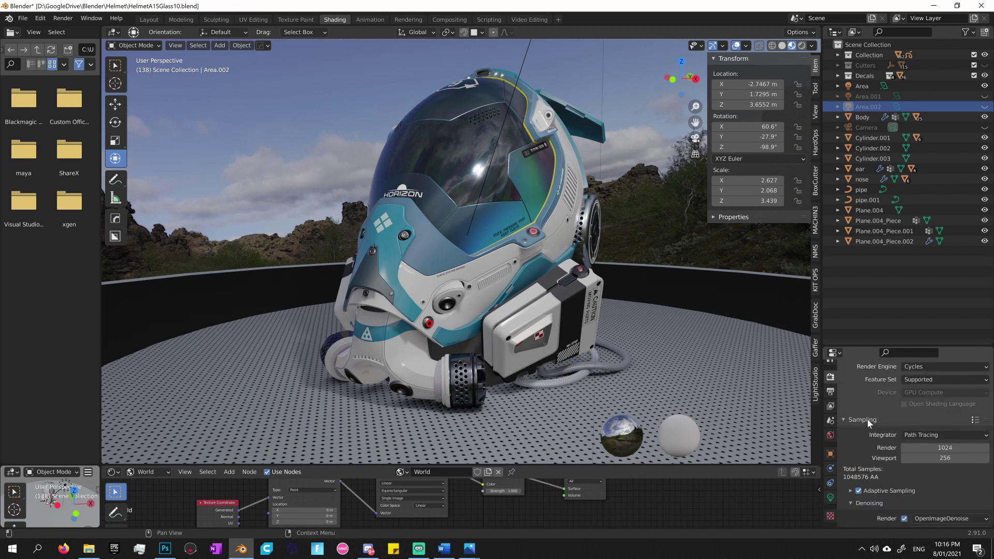
left_click(802, 46)
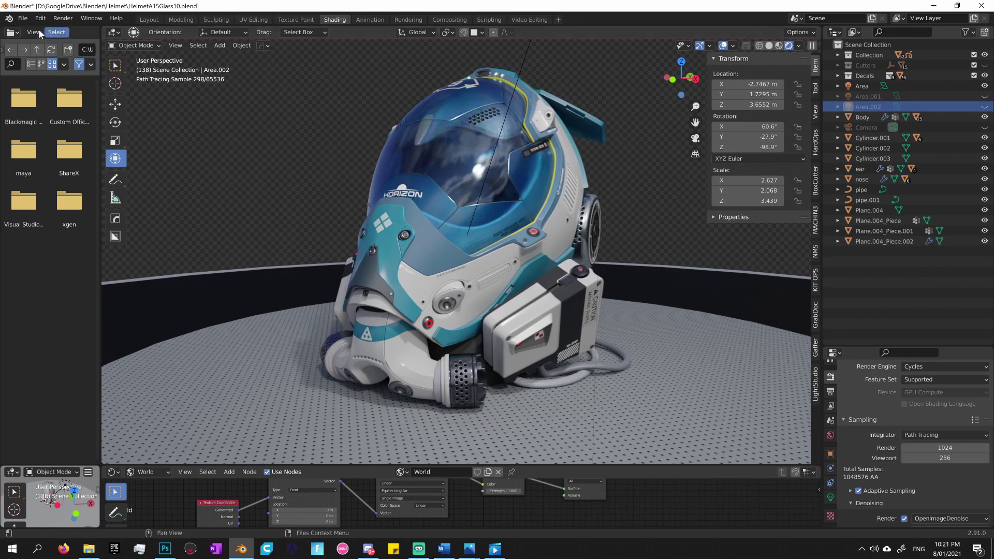
Step: Start a new General file without saving the changes to the helmet scene
left_click(23, 18)
mouse_move(41, 31)
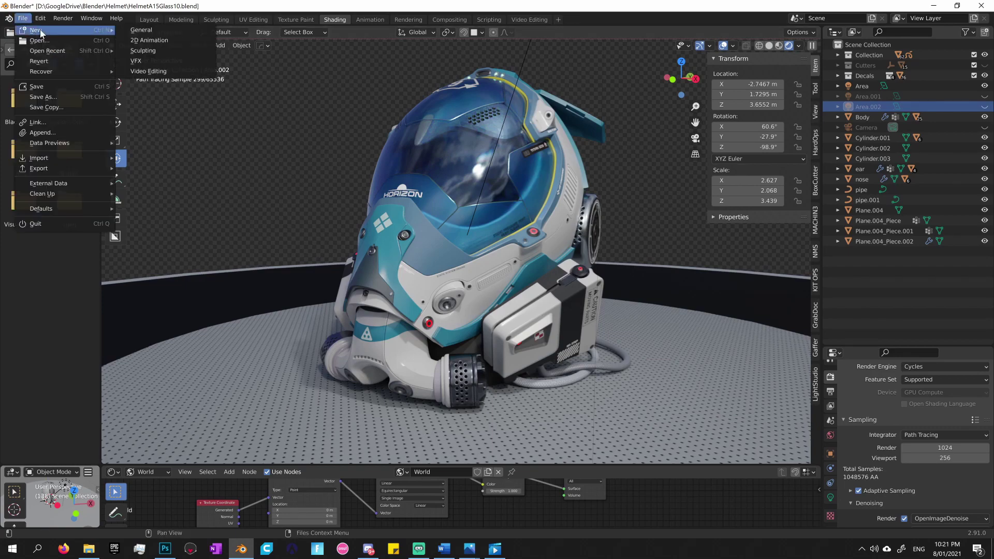
left_click(148, 32)
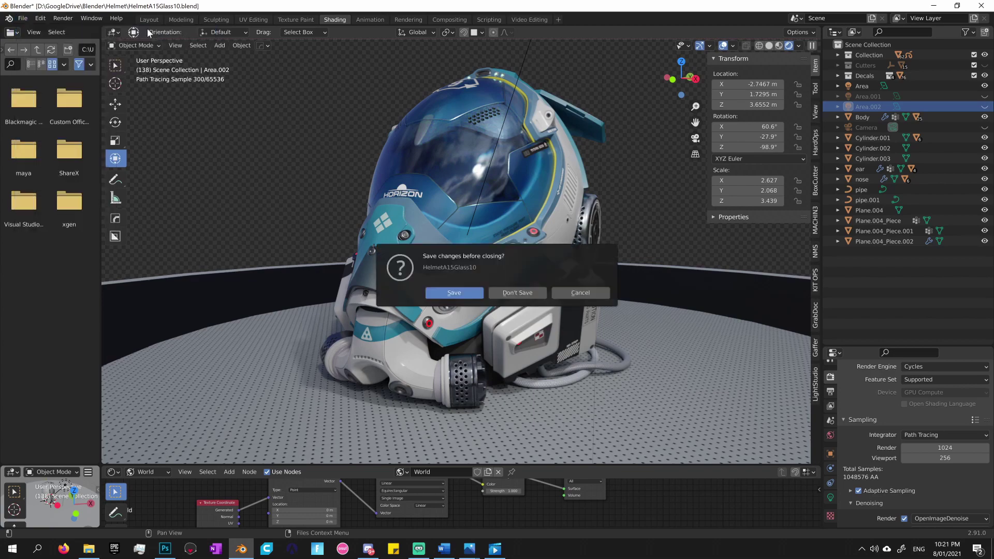
left_click(531, 293)
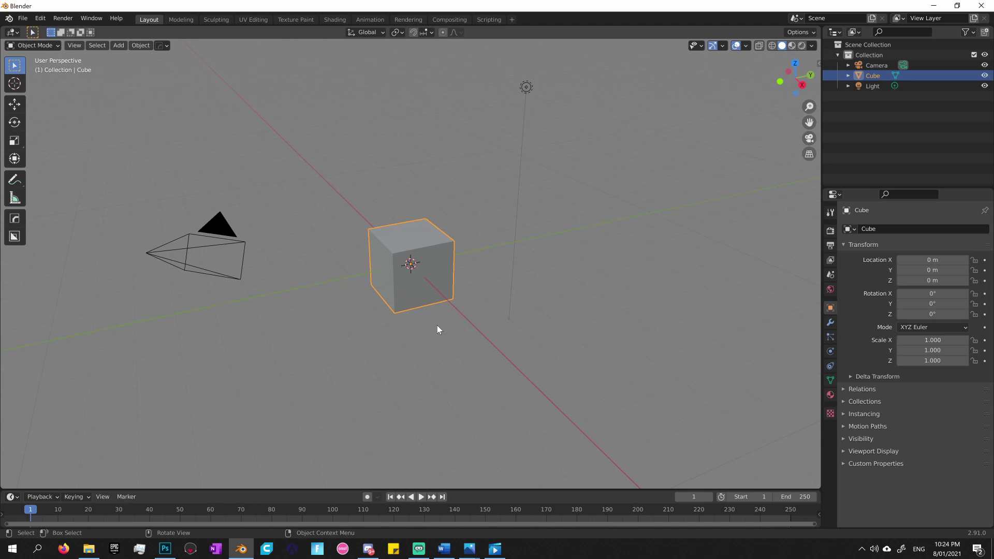
Step: Add a blank material to the default cube and set the viewport to Material Preview shading
key("alt+m")
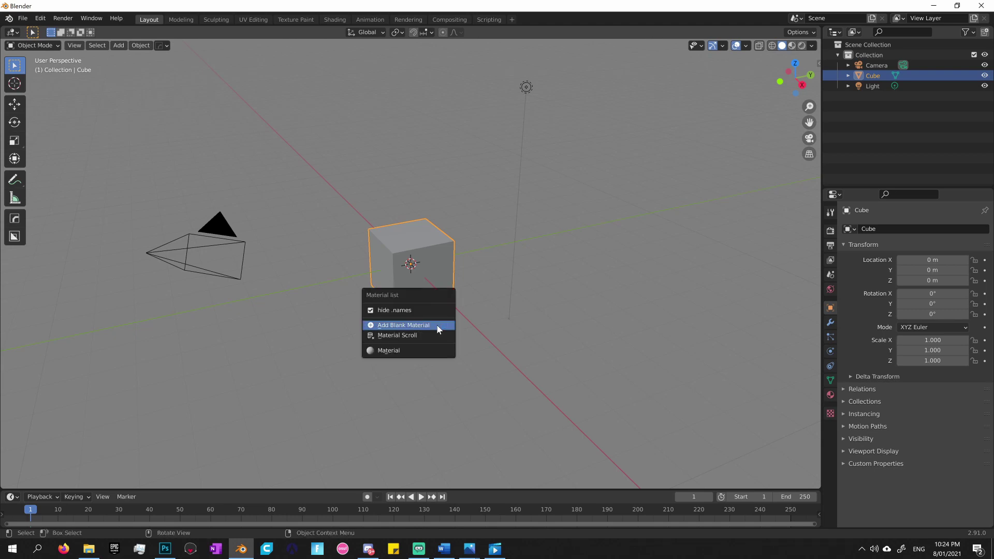
left_click(427, 326)
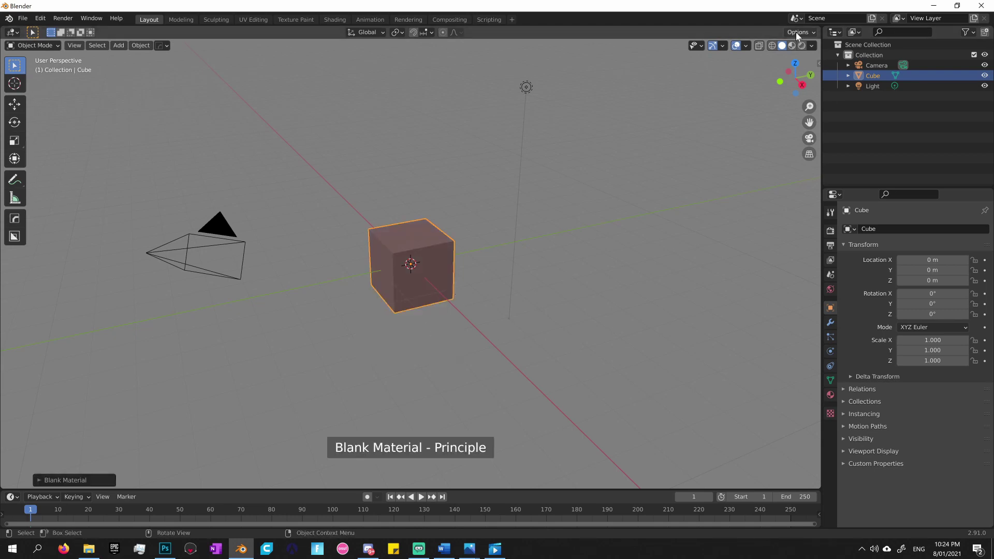
left_click(792, 45)
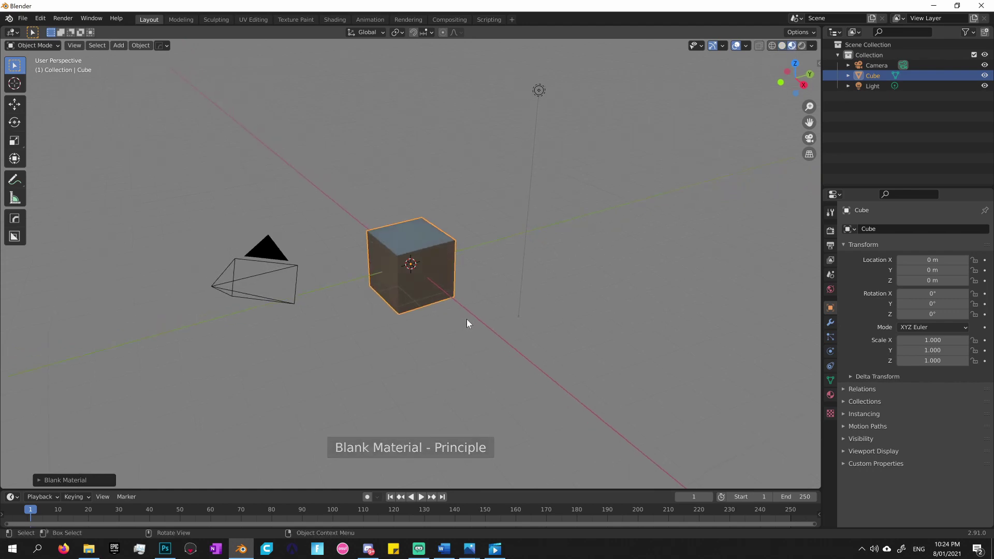
Step: Add a HardOps bevel to the cube with 3 segments and a width of about 0.38
scroll(468, 320, "up", 5)
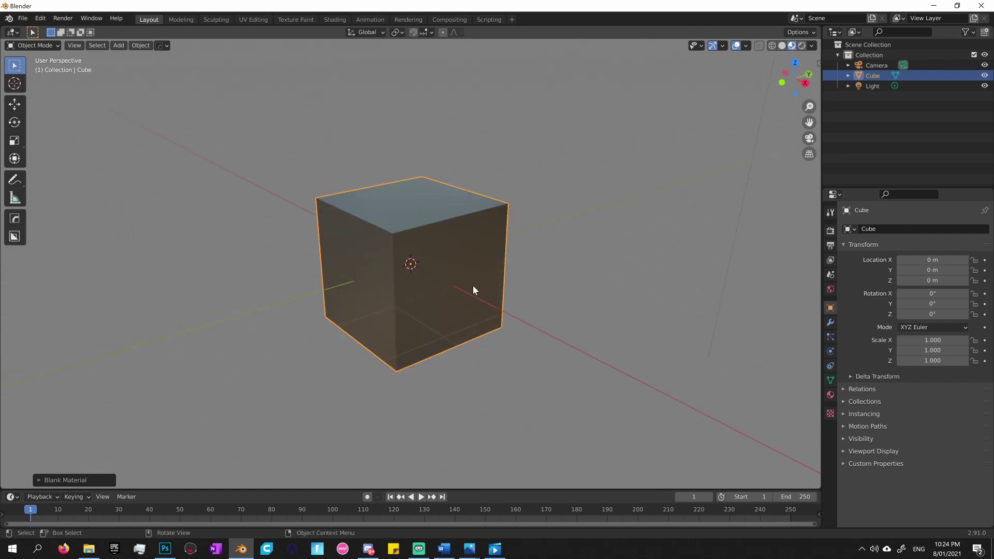
key("q")
left_click(459, 268)
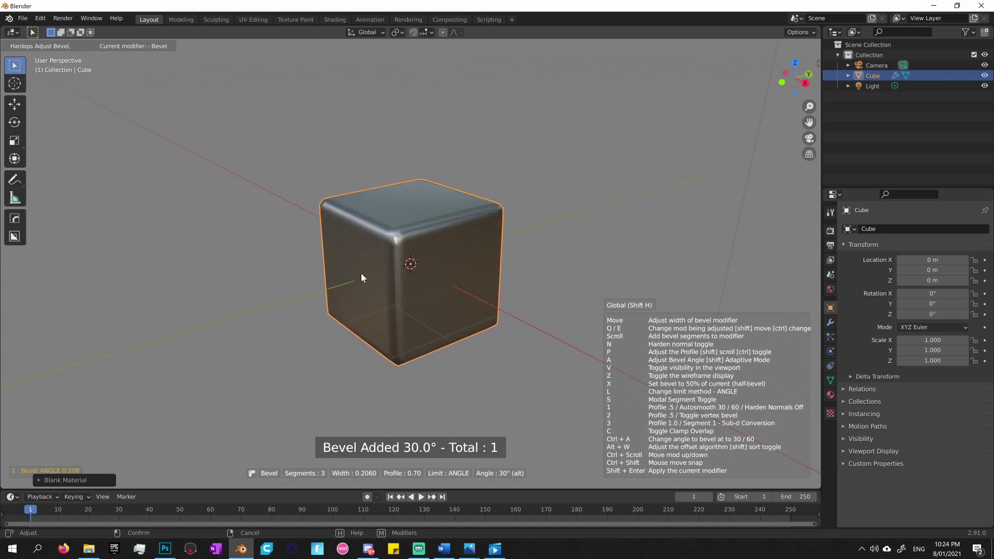
left_click(275, 272)
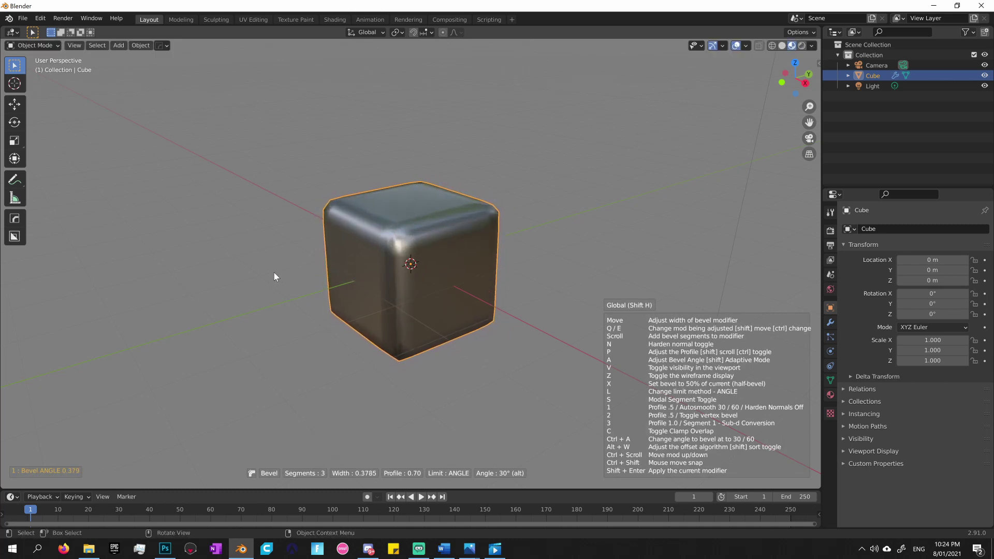
Step: Insert the Examples_030 hatch decal from the DECALmachine Examples library onto the cube's top face
middle_click_drag(275, 272, 436, 274)
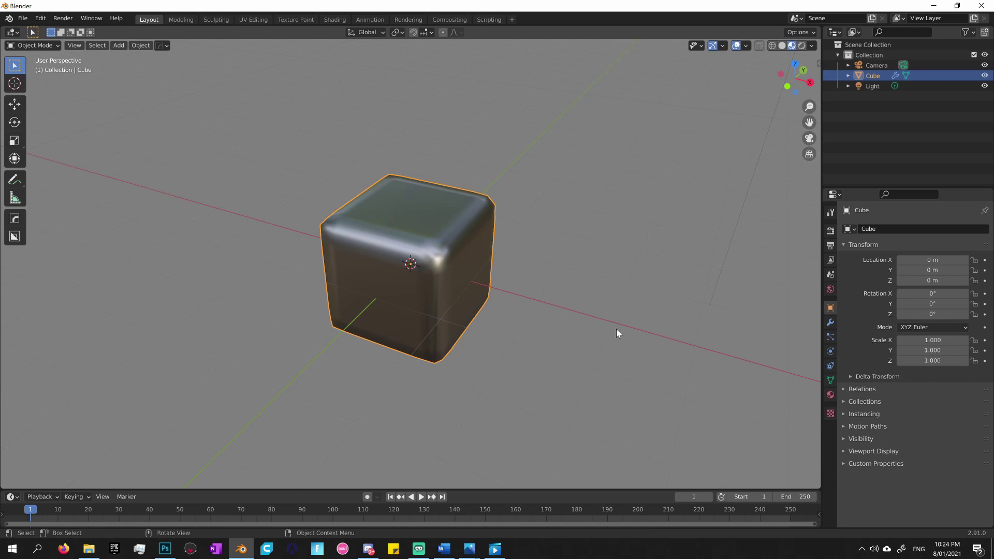
middle_click_drag(616, 328, 455, 255)
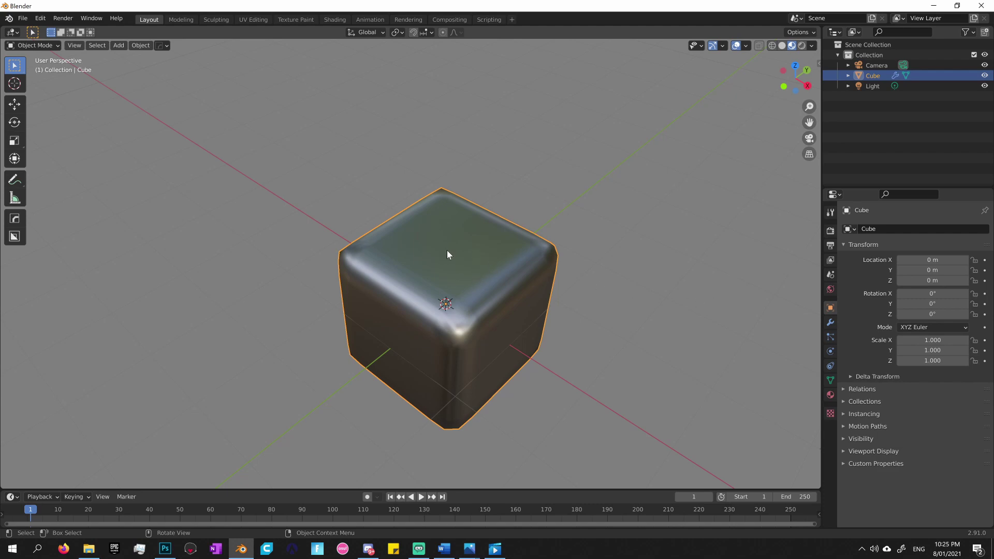
mouse_move(448, 255)
middle_mouse_down()
mouse_move(506, 269)
mouse_move(472, 244)
mouse_move(456, 254)
mouse_move(462, 263)
middle_mouse_up()
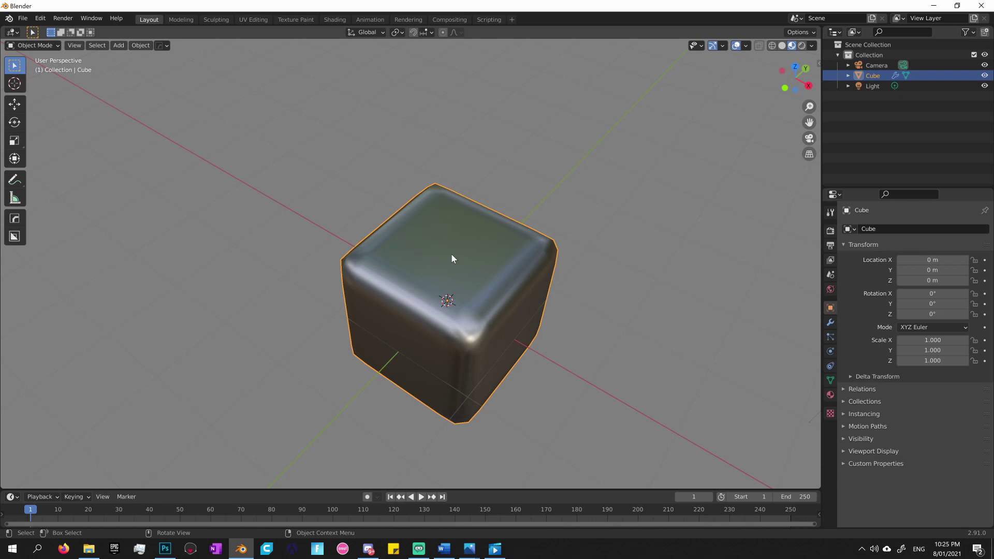
key("d")
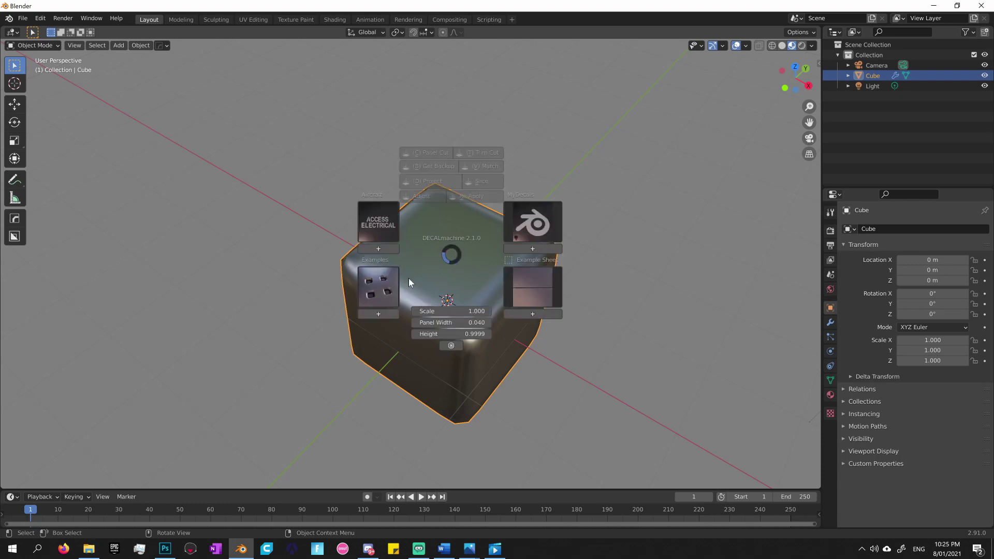
left_click(374, 294)
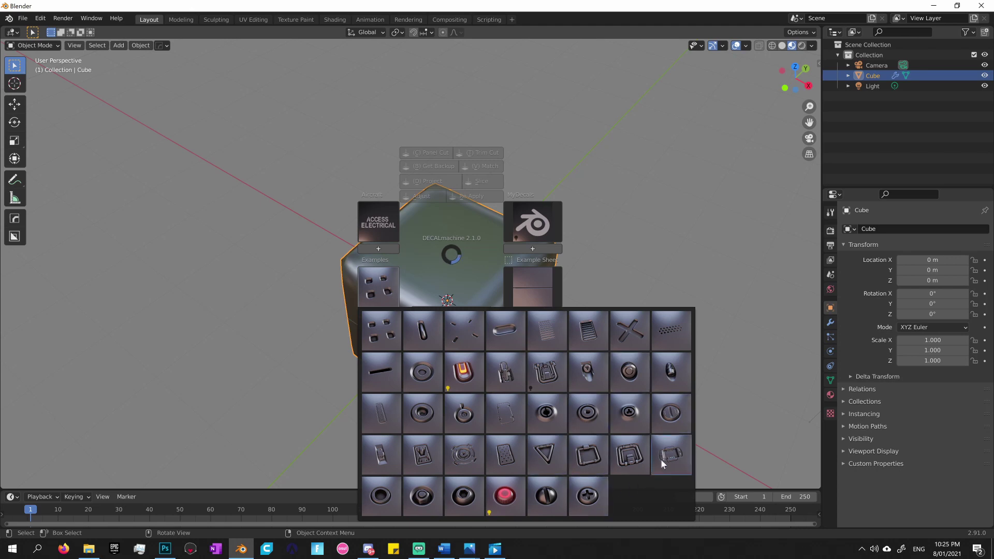
left_click(583, 460)
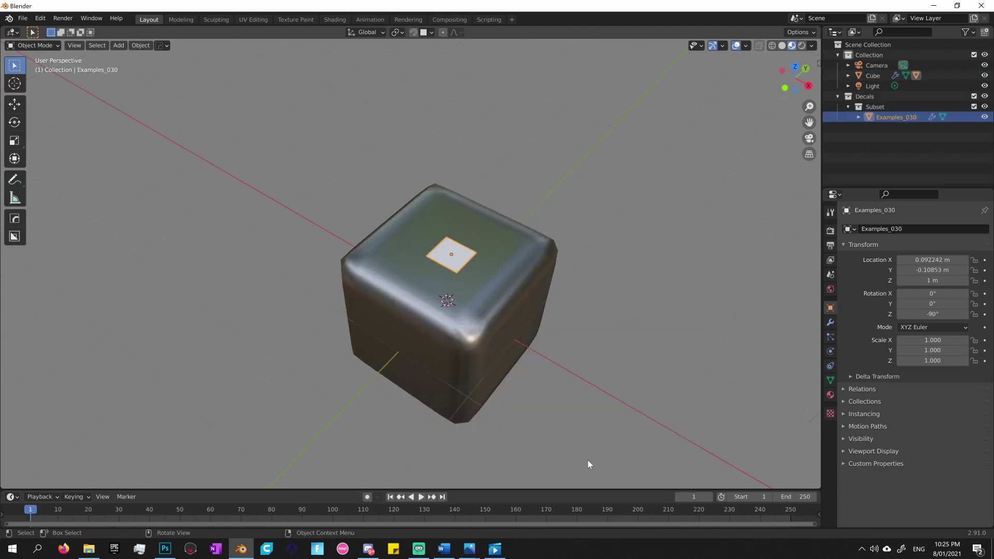
Step: Move the hatch decal with surface snapping onto the cube's rounded top front edge and deselect it
left_click(533, 353)
scroll(555, 346, "up", 4)
mouse_move(555, 349)
middle_mouse_down()
mouse_move(473, 355)
mouse_move(561, 351)
mouse_move(551, 362)
middle_mouse_up()
left_click(490, 277)
middle_click_drag(491, 277, 521, 324)
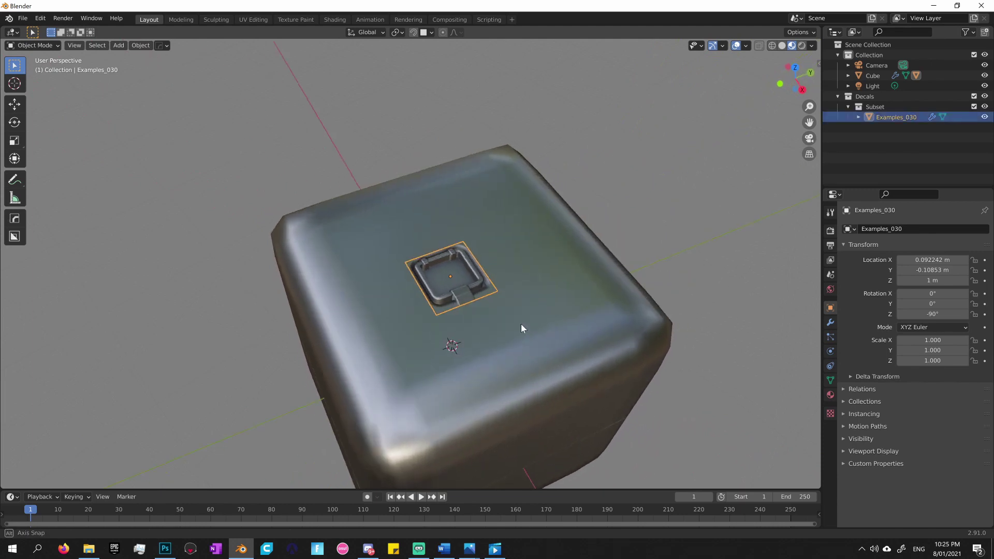
key("g")
key("ctrl")
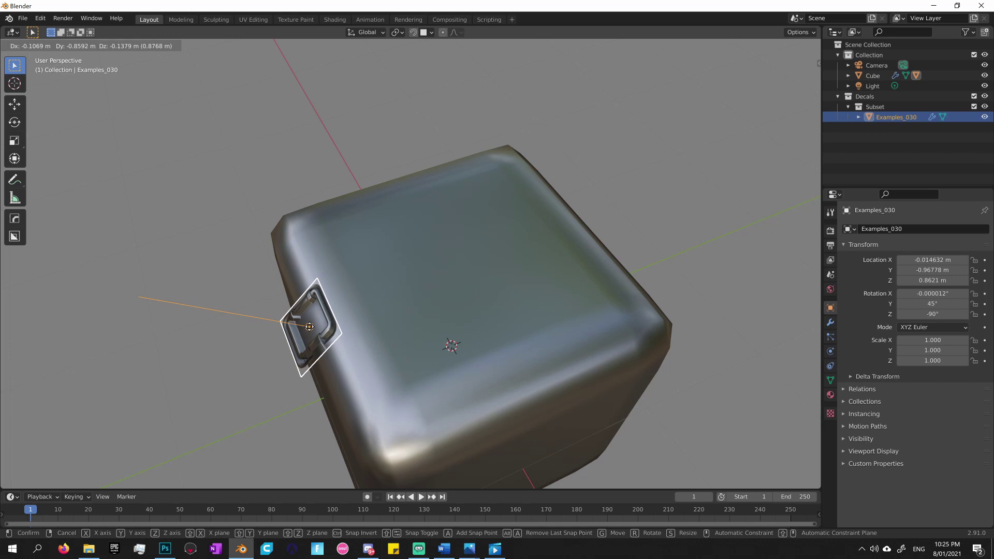
left_click(474, 287)
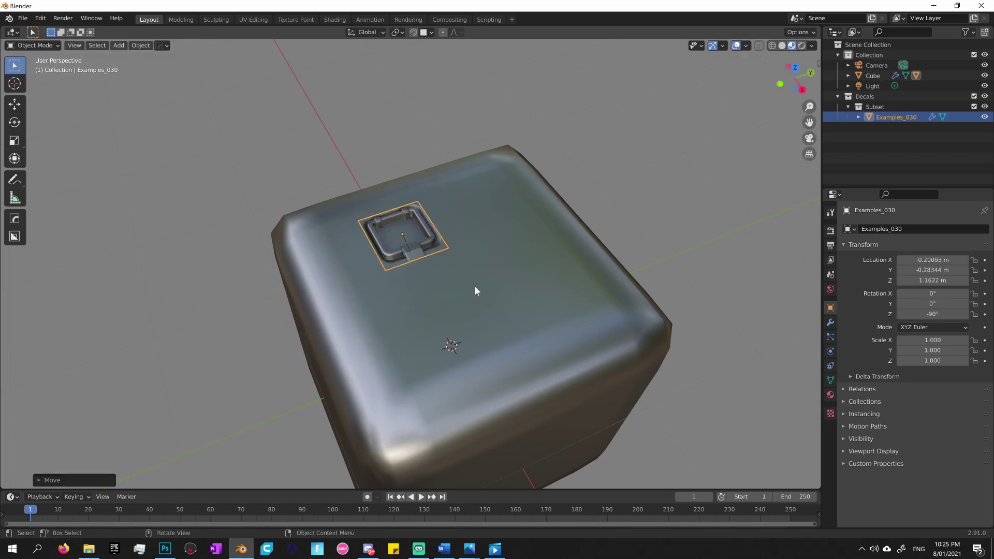
middle_click_drag(474, 287, 505, 285)
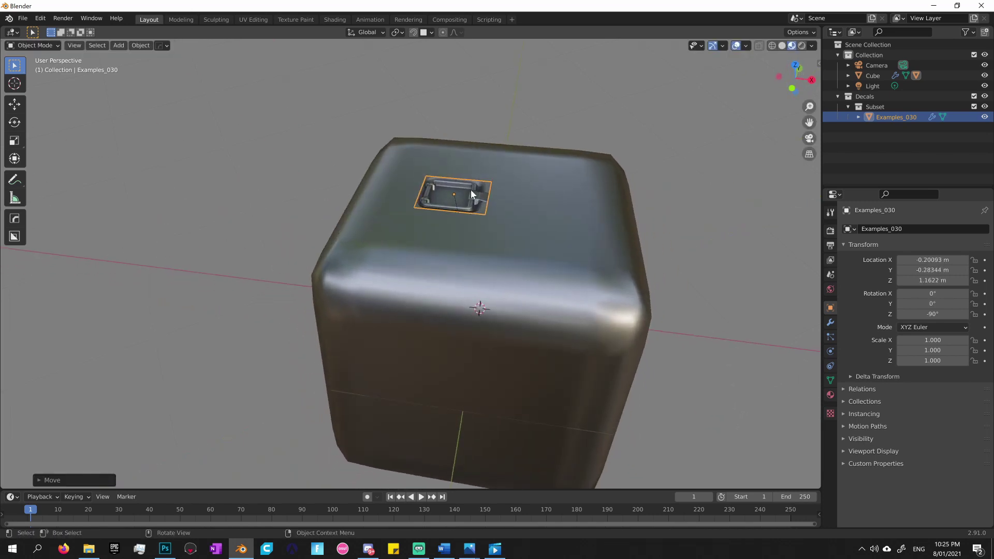
key("g")
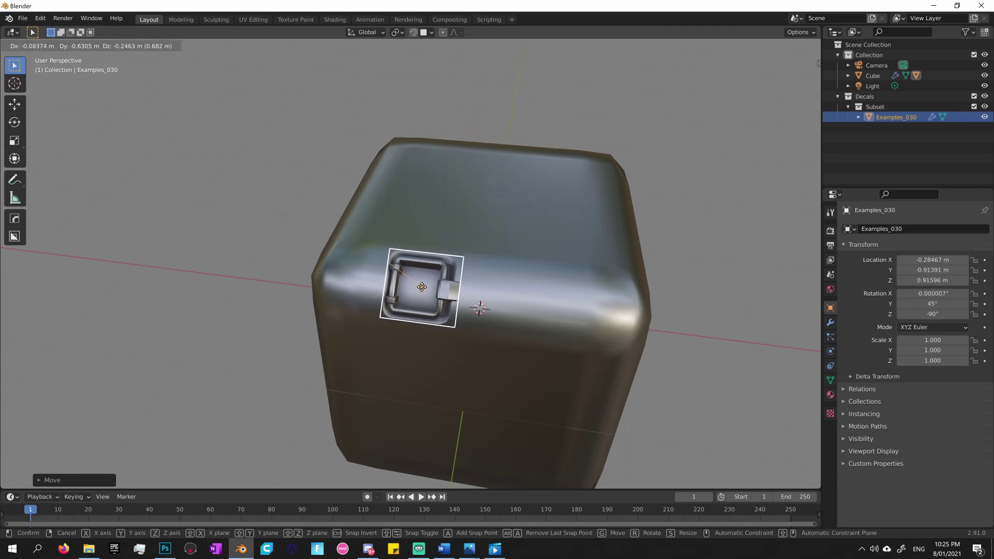
left_click(421, 287)
middle_click_drag(421, 287, 517, 232)
left_click(425, 136)
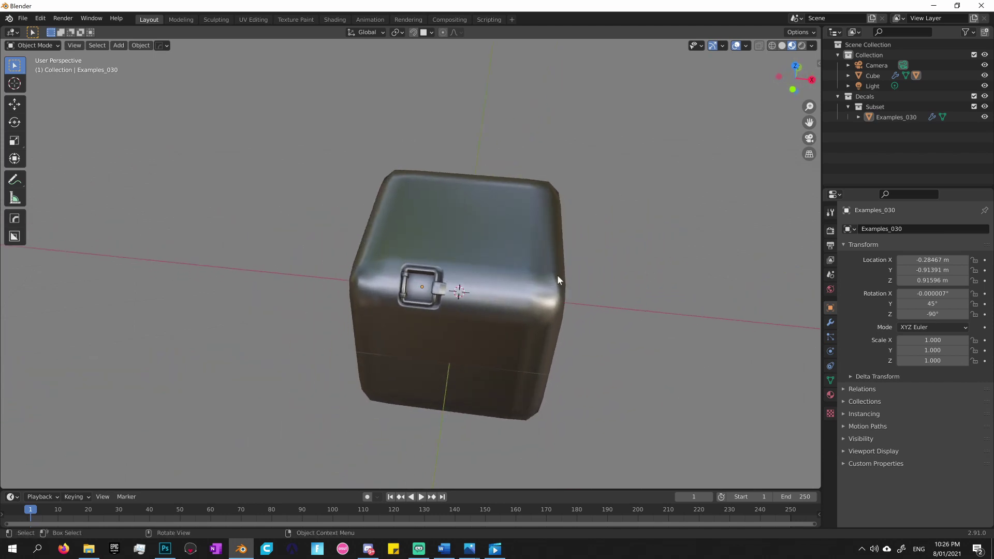
Step: Project the hatch decal onto the cube's rounded edge with DECALmachine's Project and clear the selection
middle_click_drag(557, 276, 564, 266)
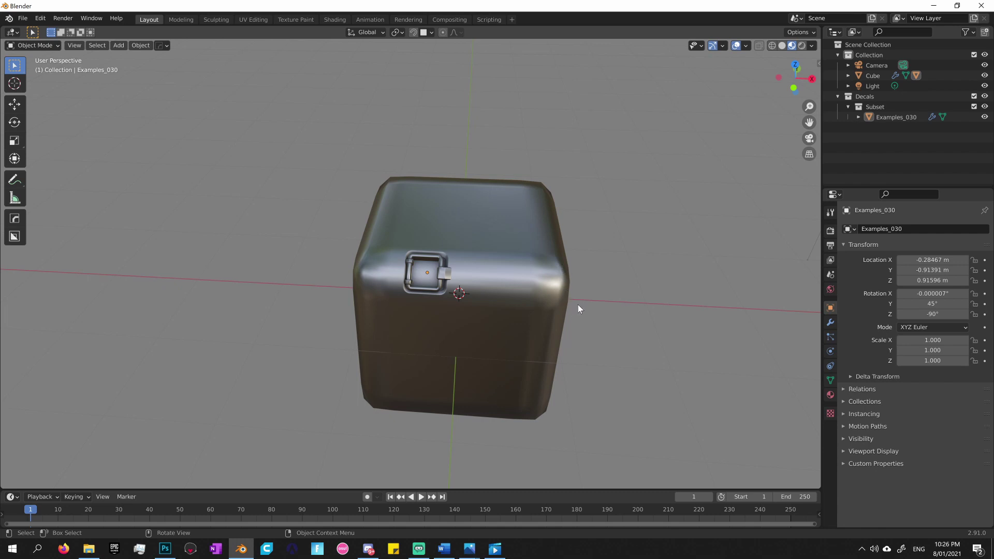
middle_click_drag(578, 305, 580, 303)
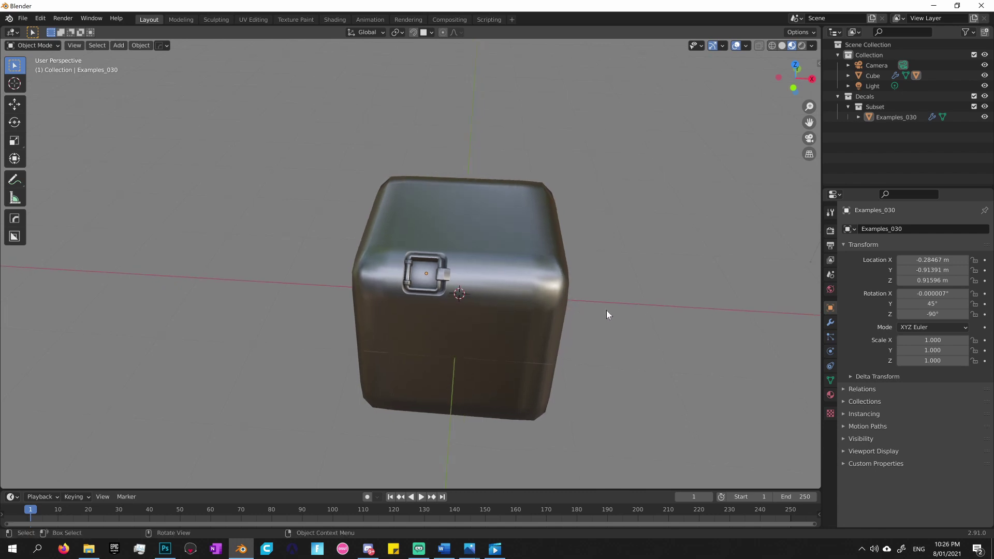
middle_click_drag(682, 327, 609, 309)
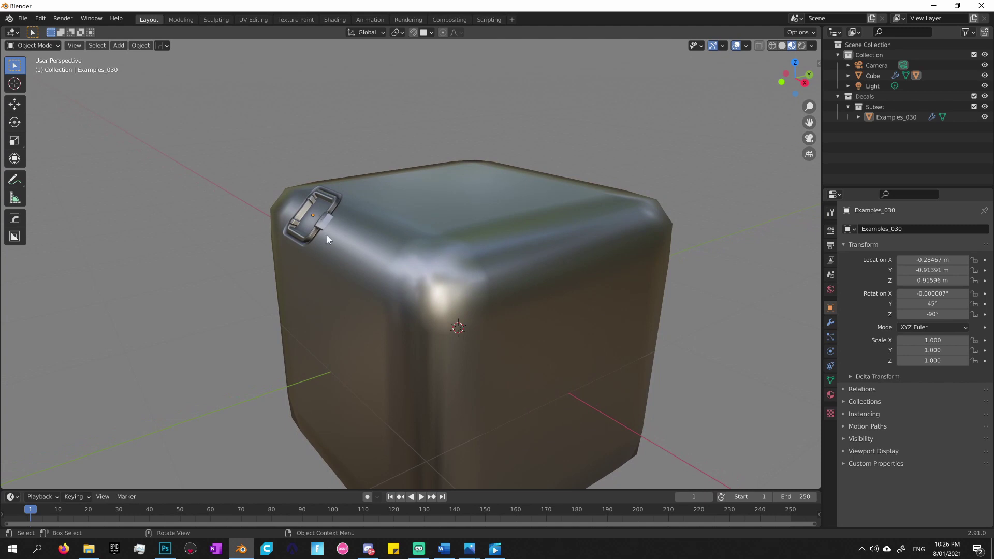
left_click(328, 210)
middle_click_drag(328, 210, 386, 242)
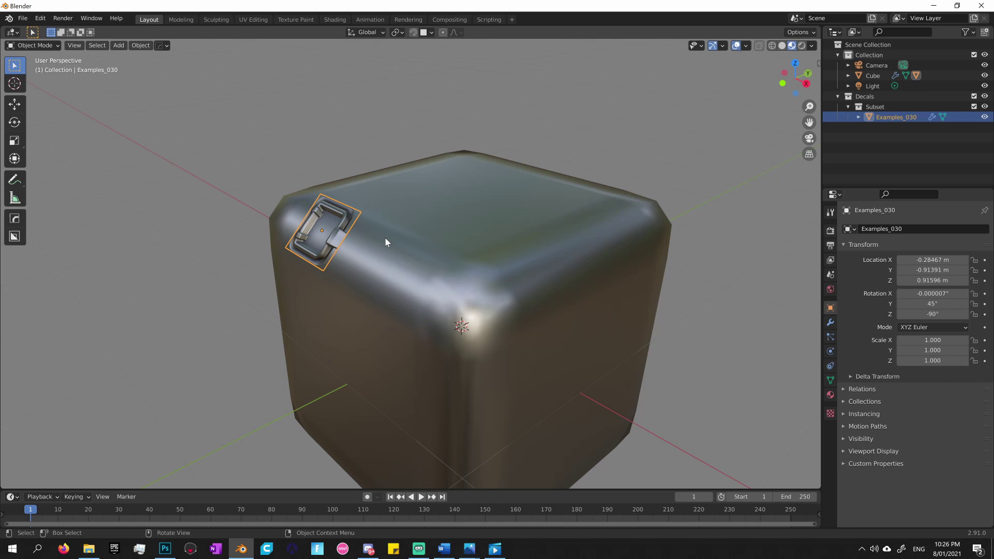
key("d")
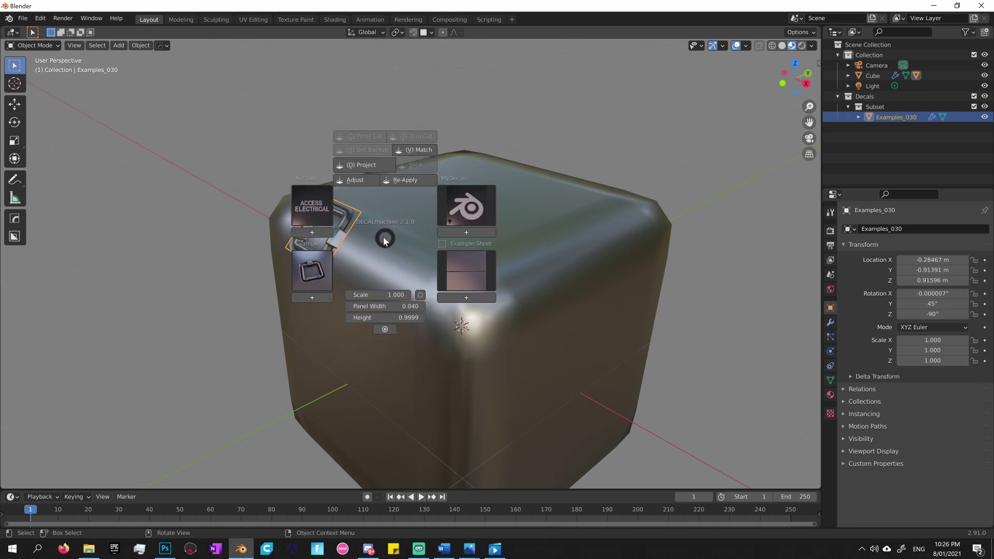
left_click(365, 165)
middle_click_drag(384, 207, 409, 214)
left_click(312, 190)
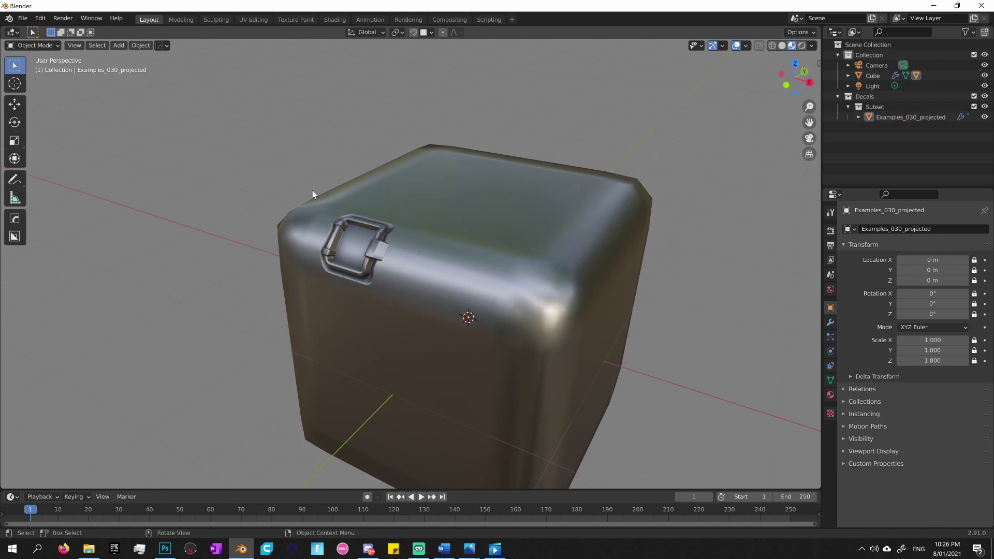
Step: Select the cube and turn on the wireframe overlay for the objects in the viewport
middle_click_drag(312, 191, 334, 207)
left_click(465, 276)
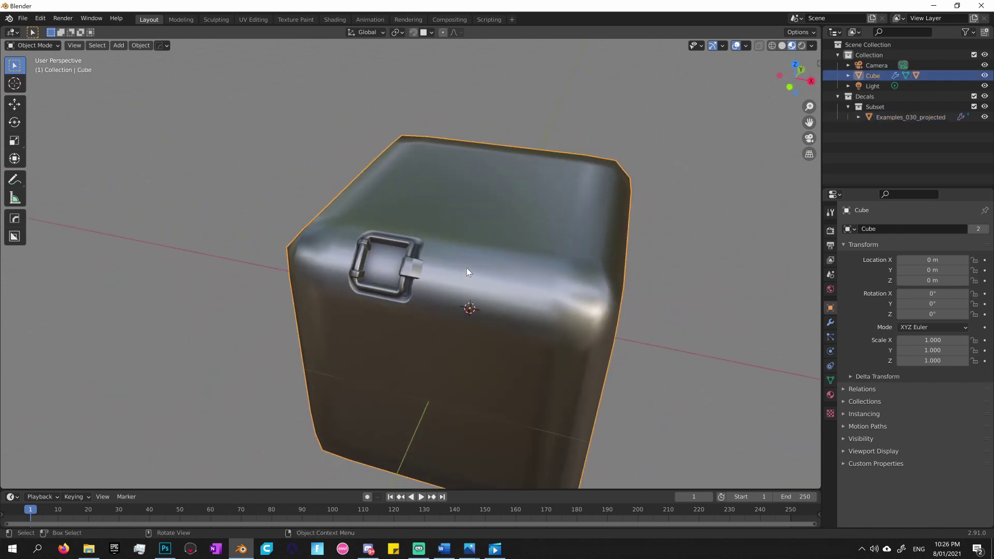
mouse_move(467, 269)
middle_mouse_down("shift")
mouse_move(449, 246)
mouse_move(443, 265)
mouse_move(463, 271)
middle_mouse_up("shift")
key("alt+v")
left_click(449, 247)
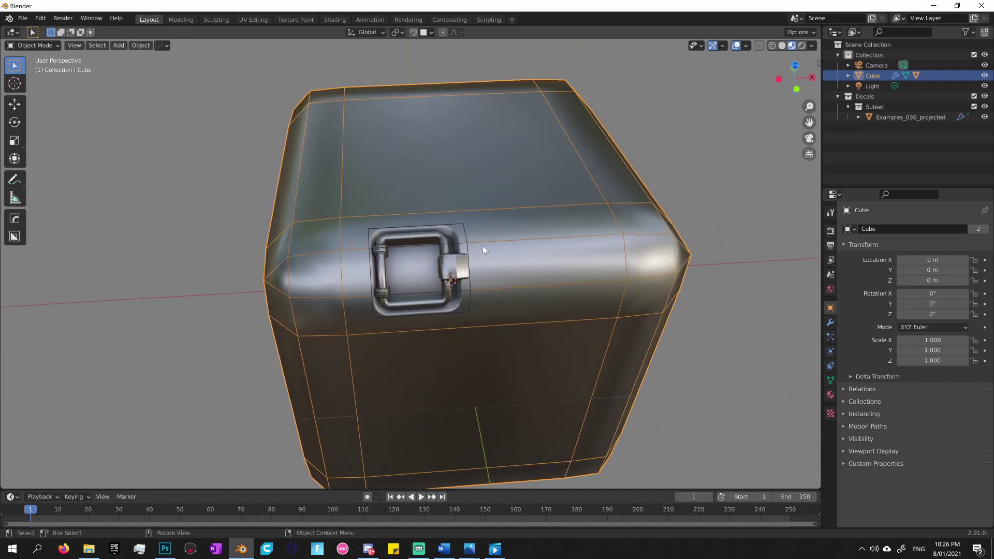
Step: Raise the projected decal's height above the cube's rounded edge with DECALmachine's Adjust
middle_click_drag(383, 302, 466, 251)
left_click(701, 262)
left_click(520, 239)
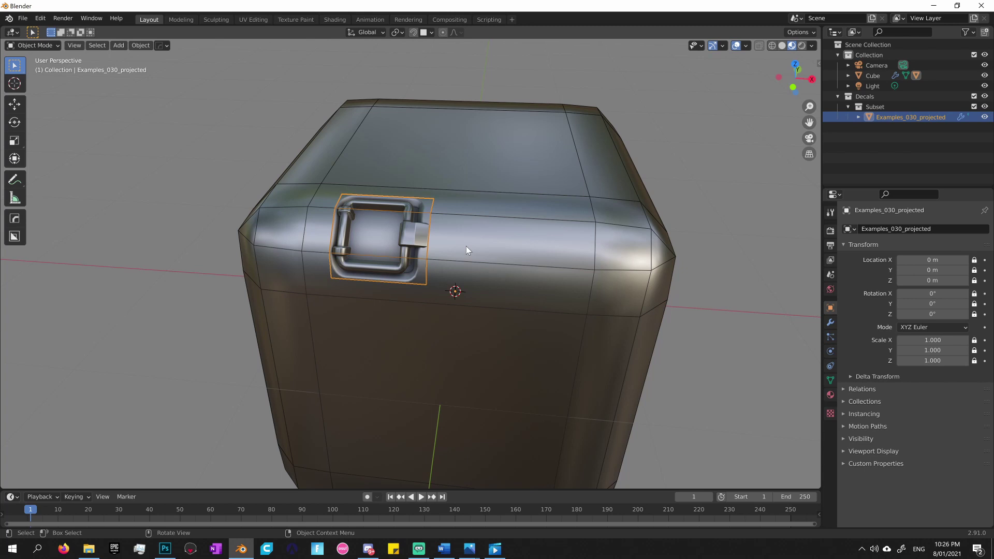
key("d")
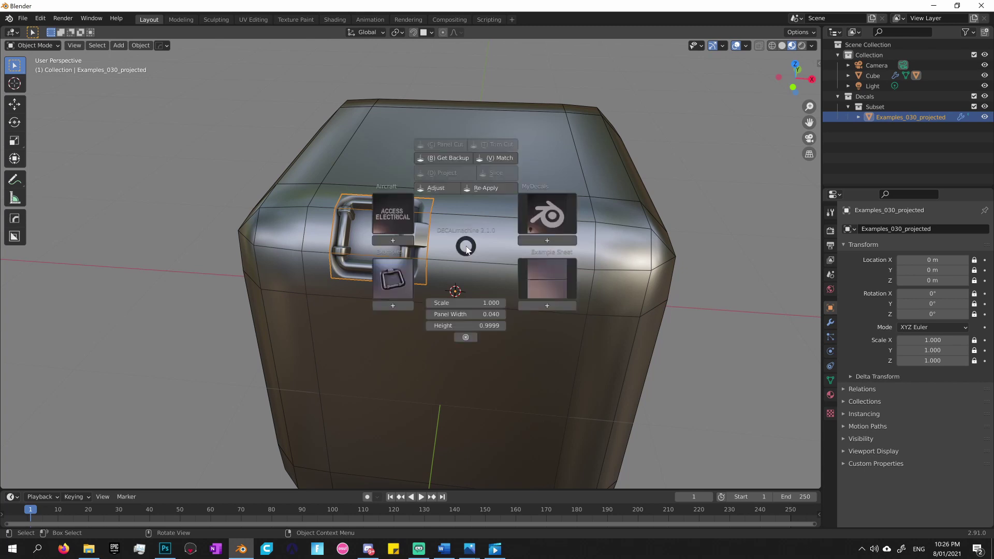
left_click(440, 188)
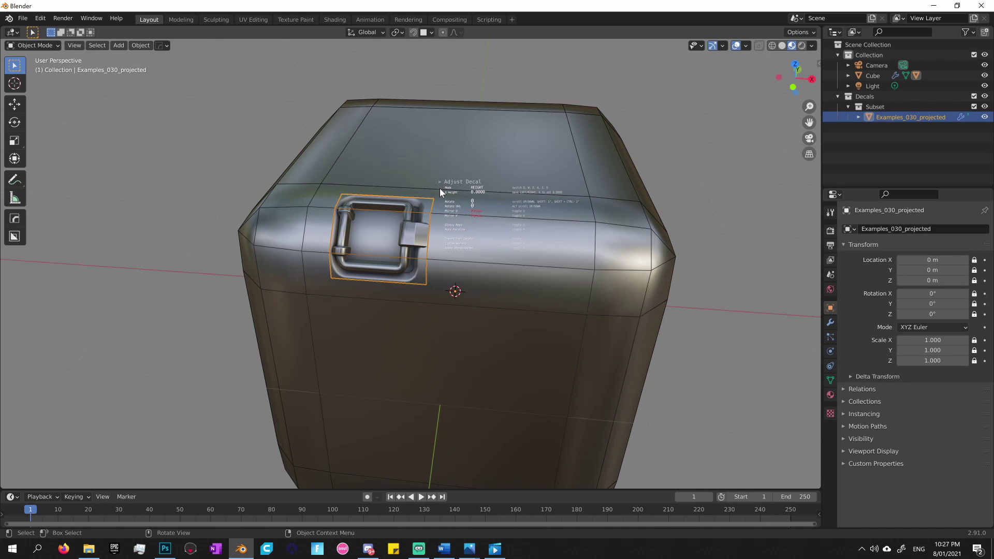
mouse_move(430, 196)
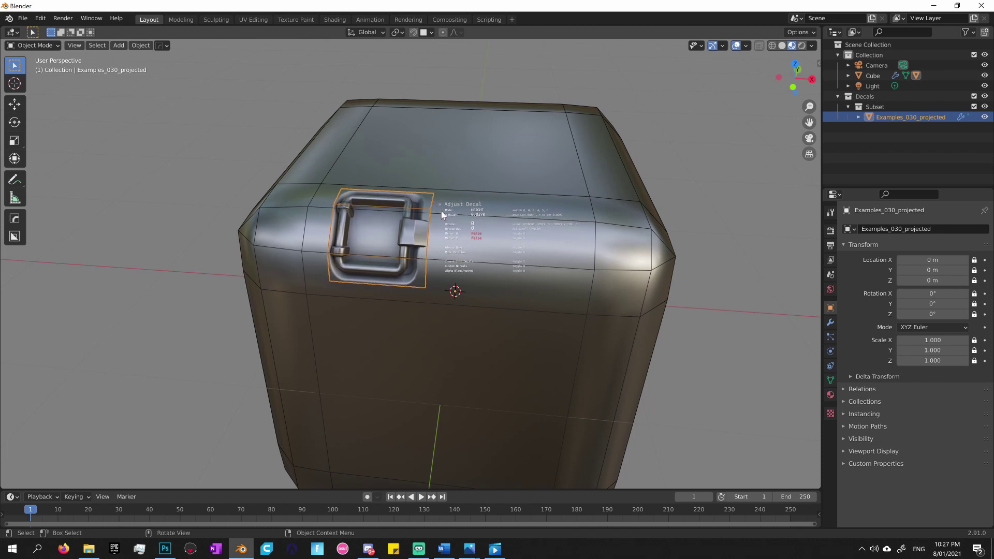
left_click(448, 211)
mouse_move(449, 212)
middle_mouse_down()
mouse_move(393, 192)
mouse_move(465, 223)
middle_mouse_up()
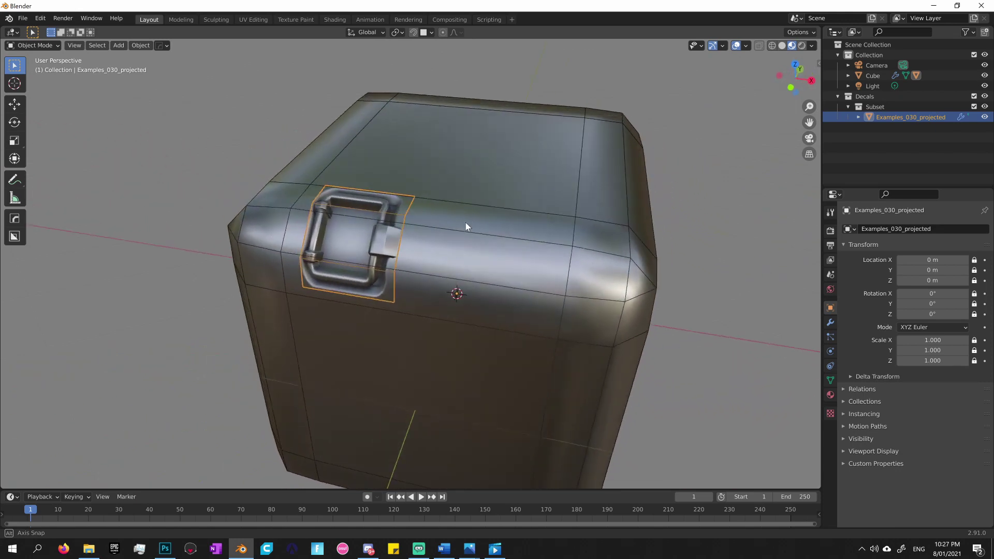
key("d")
key("a")
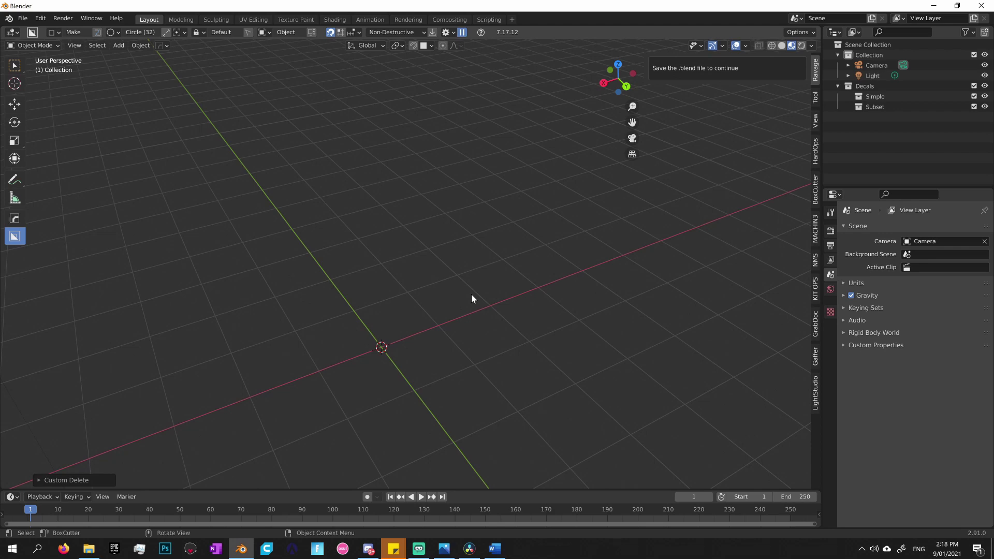
Step: Add a mesh plane at the origin of the emptied scene
middle_click_drag(472, 297, 478, 340)
key("shift+a")
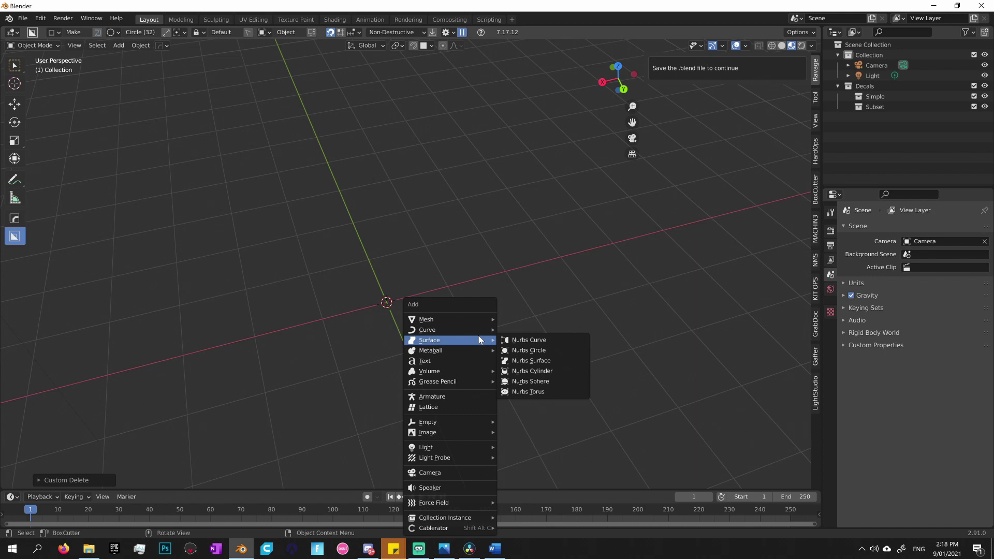
mouse_move(473, 319)
left_click(521, 331)
middle_click_drag(479, 347, 499, 359)
middle_click_drag(412, 313, 373, 290)
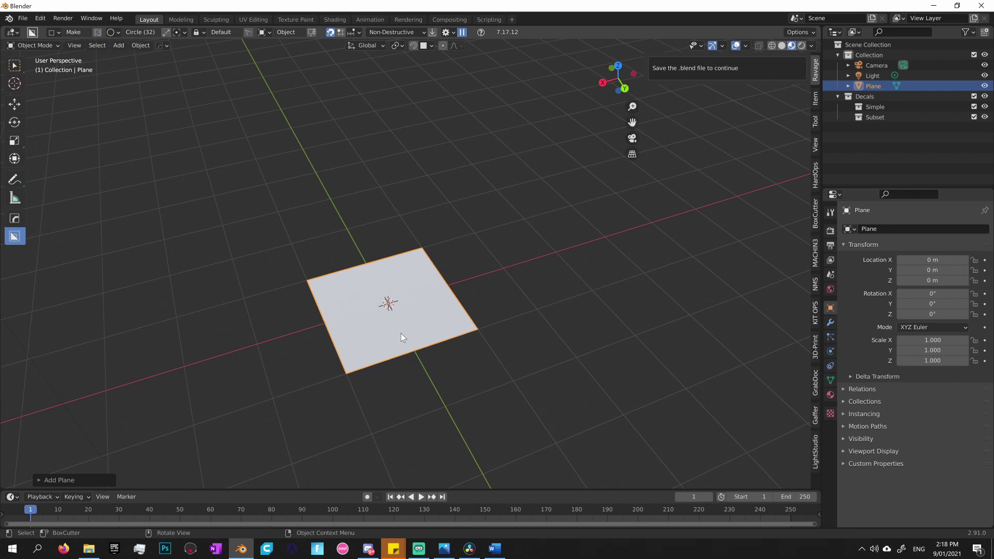
scroll(402, 335, "up", 2)
Step: In edge edit mode, divide the plane into a 3 by 3 grid with two evenly spaced loop cuts in each direction
key("q")
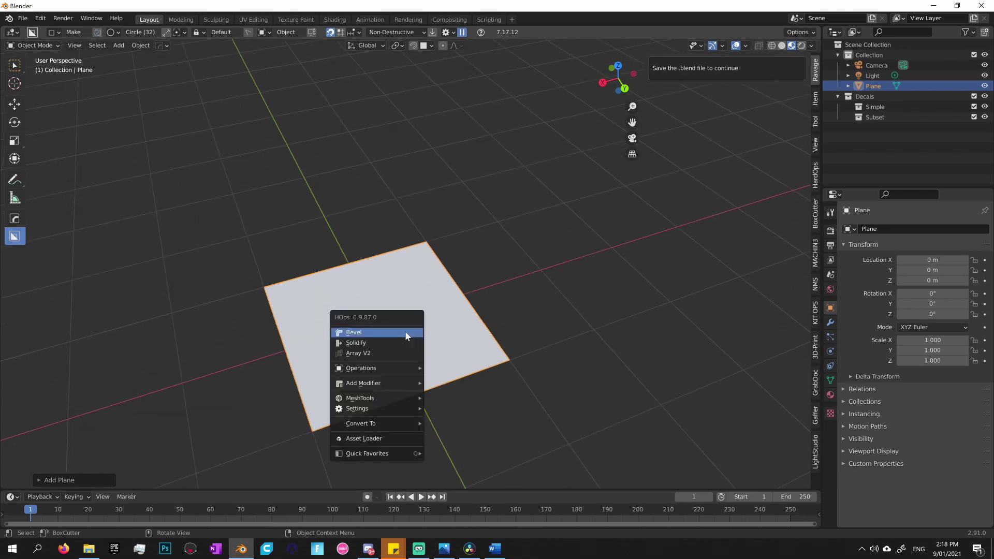
key("Tab")
left_click(404, 362)
middle_click_drag(407, 364, 398, 367)
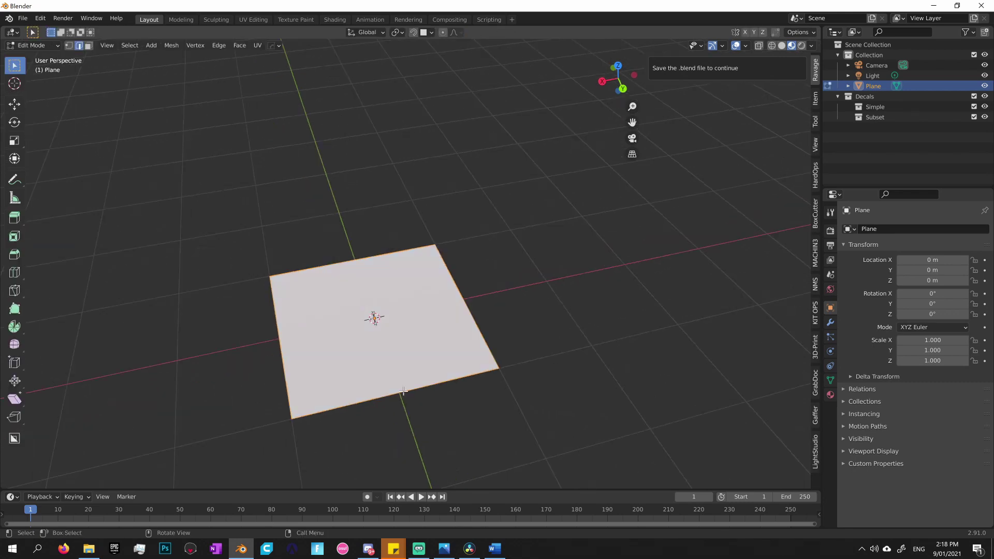
key("ctrl+r")
left_click(403, 391)
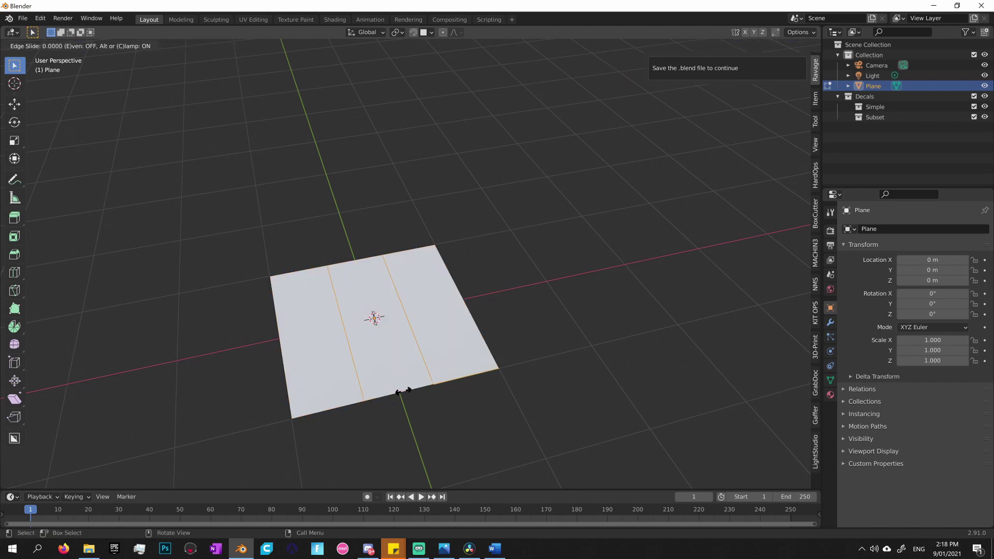
right_click(403, 391)
middle_click_drag(493, 311, 466, 317)
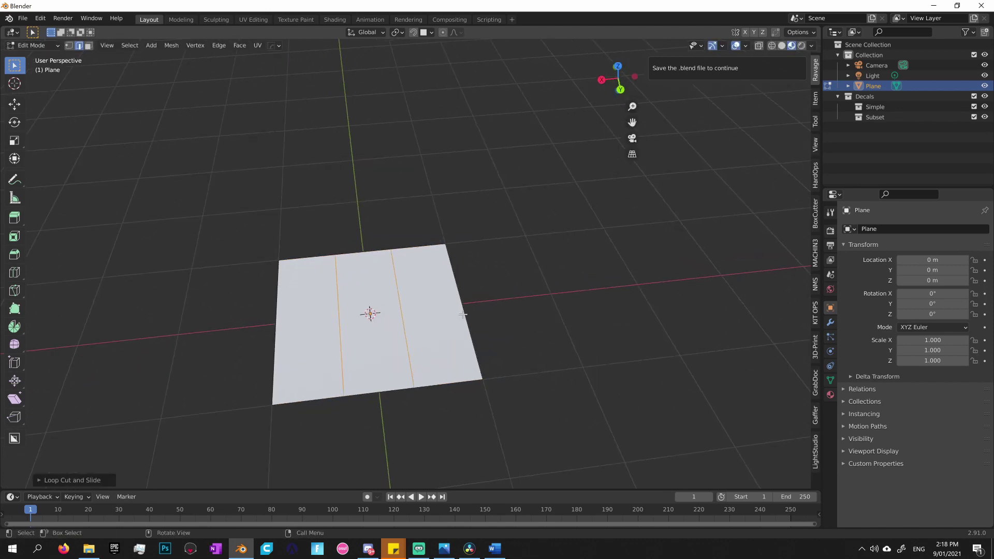
key("ctrl+r")
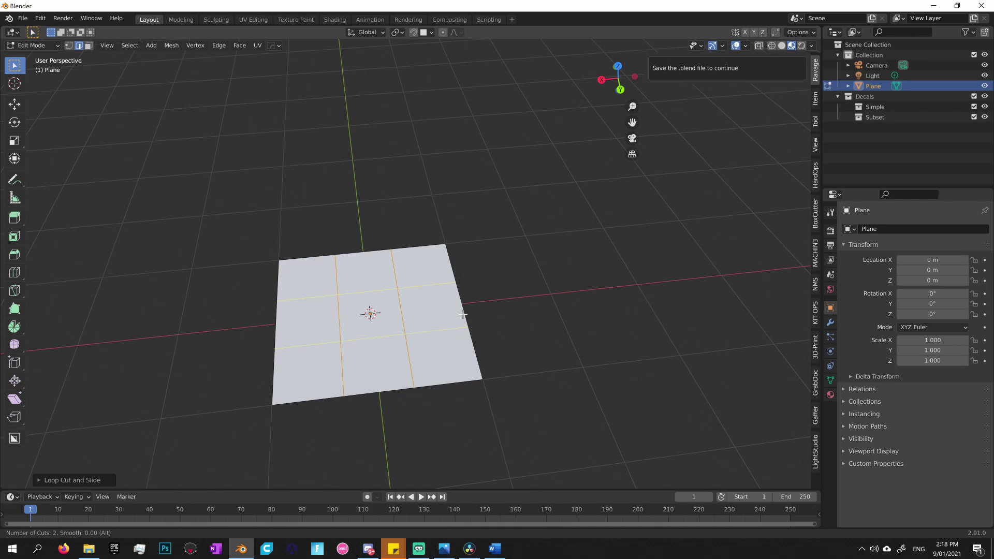
left_click(462, 315)
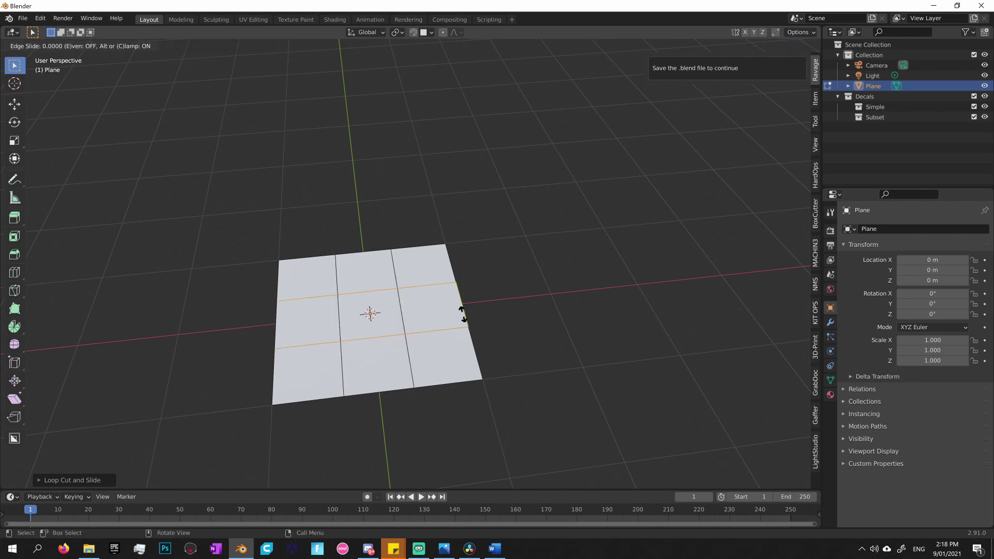
right_click(462, 315)
Step: Scale the selected pair of loop cuts along the Y axis so they sit close to the plane's outer edges
middle_click_drag(462, 314, 466, 350)
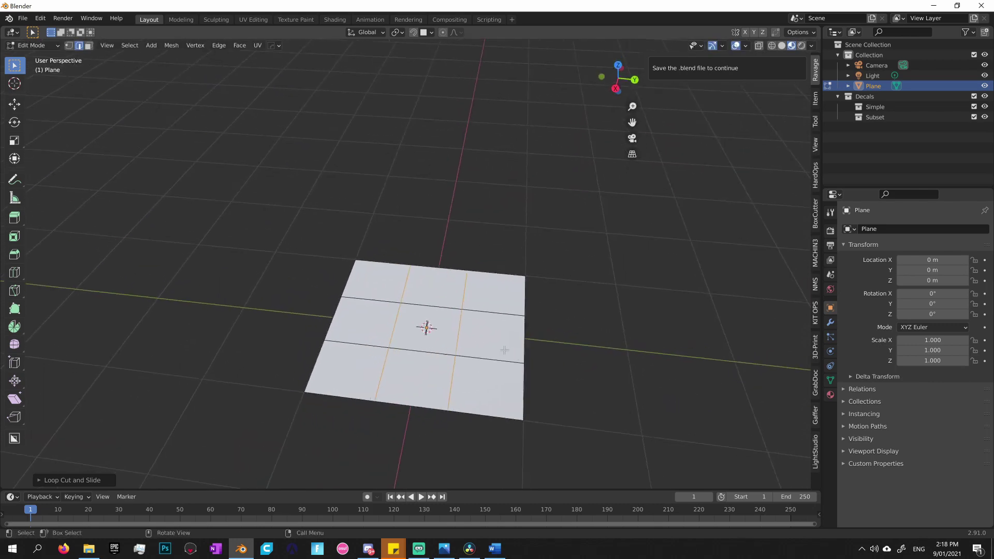
key("s")
key("y")
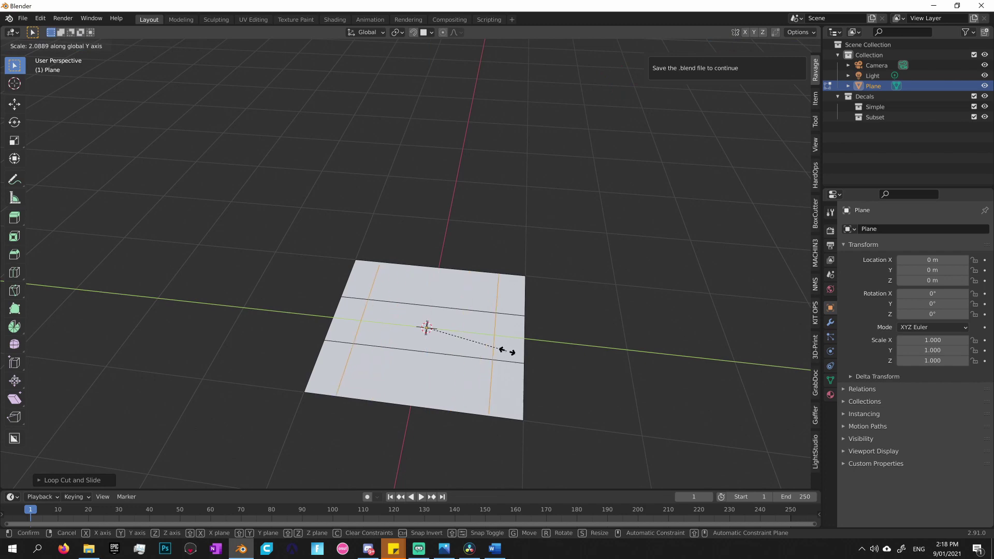
left_click(520, 350)
Step: Select all vertices of the other two loop cuts and scale them along X close to the plane's outer edges
middle_click_drag(520, 350, 409, 348)
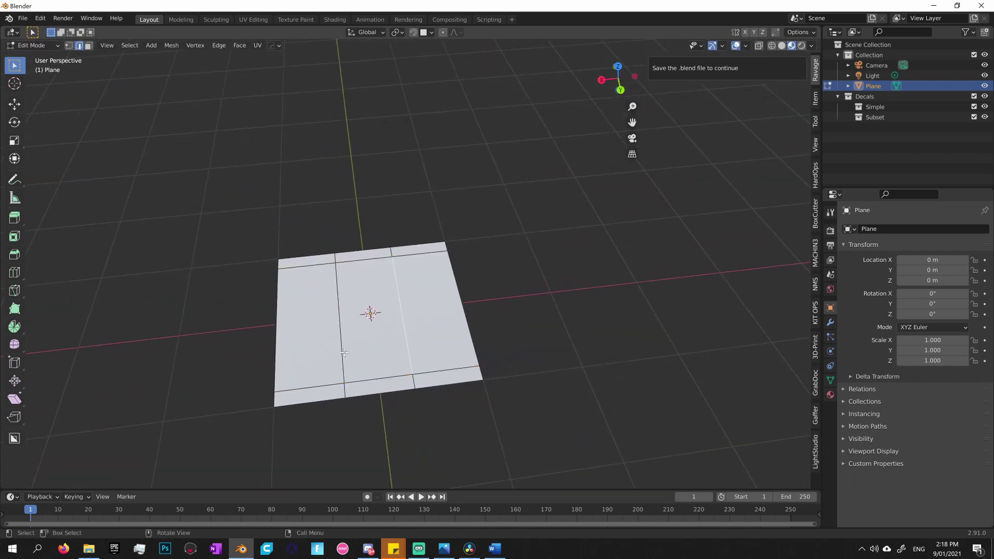
key("ctrl+Tab")
left_click(320, 352)
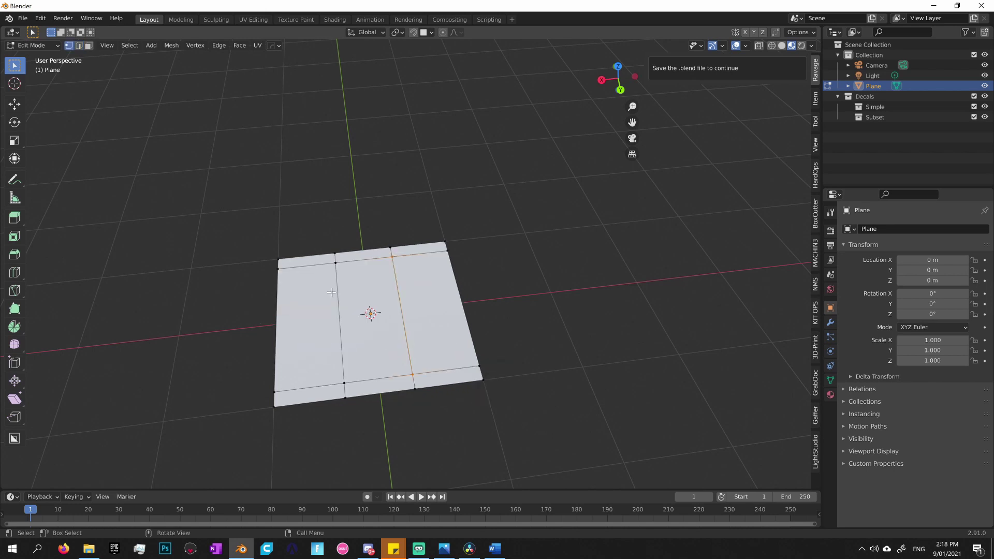
left_click_drag(322, 224, 421, 437)
middle_click_drag(457, 410, 441, 397)
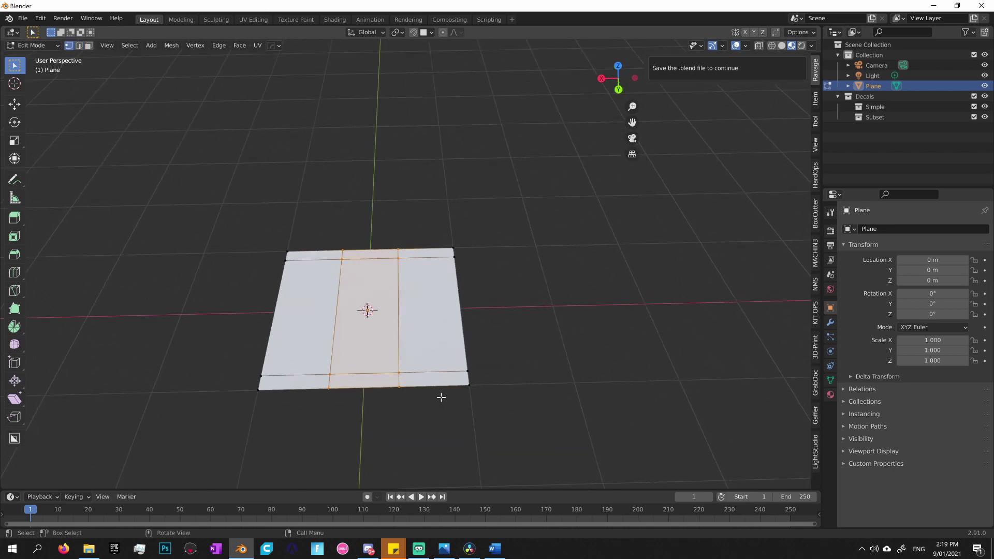
key("s")
key("x")
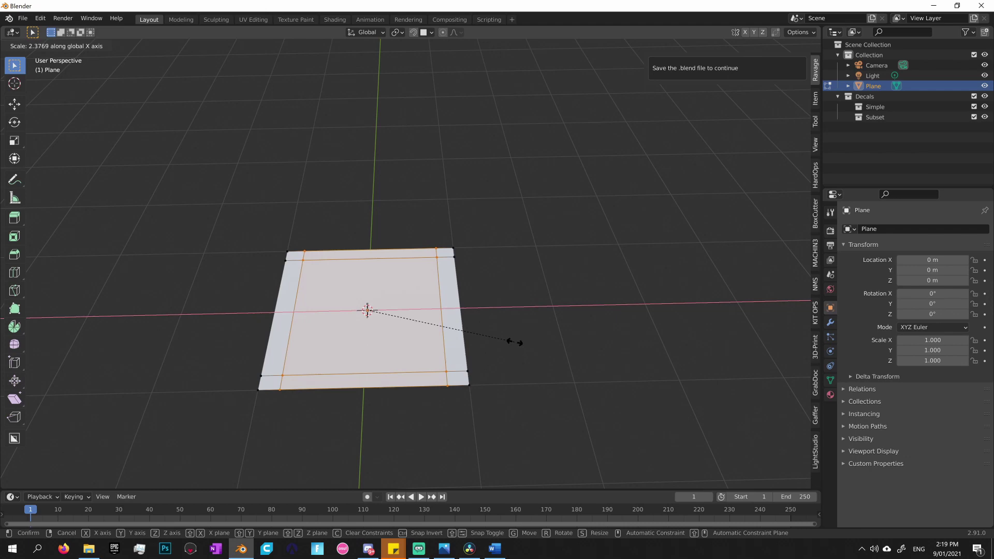
left_click(525, 343)
Step: Extrude the plane's large central face downward by about 0.18 m and return to Object Mode
middle_click_drag(526, 342, 486, 399)
key("Tab")
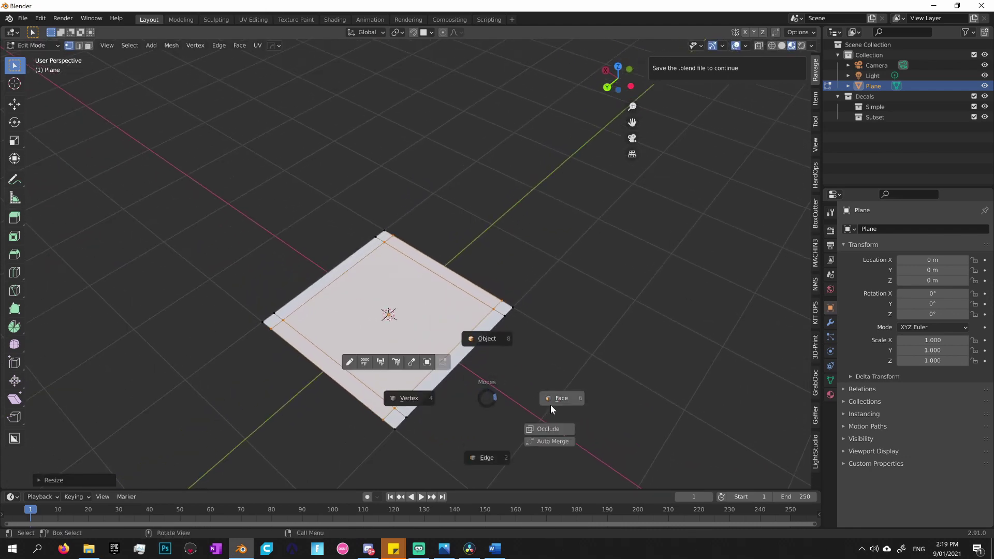
left_click(551, 405)
left_click(421, 331)
middle_click_drag(475, 364, 458, 333)
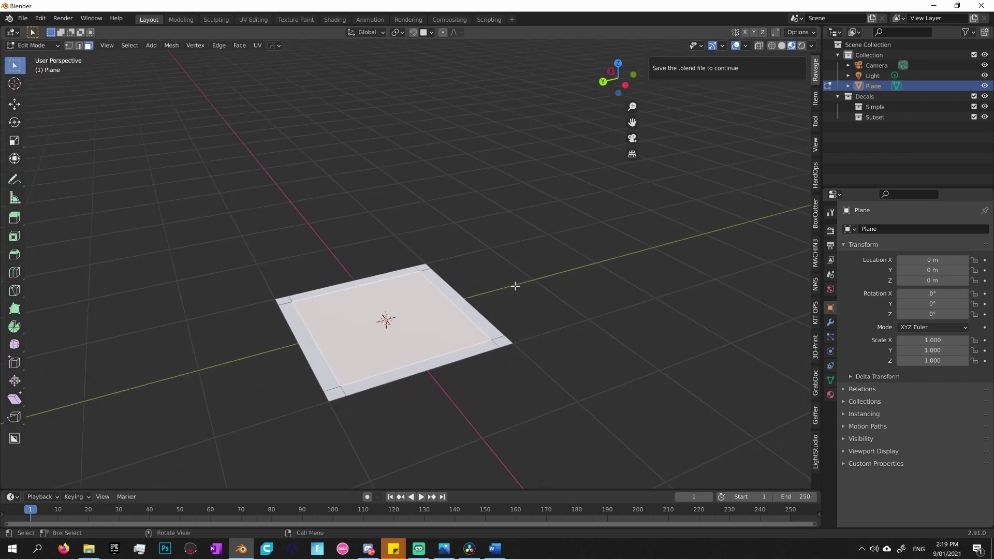
key("e")
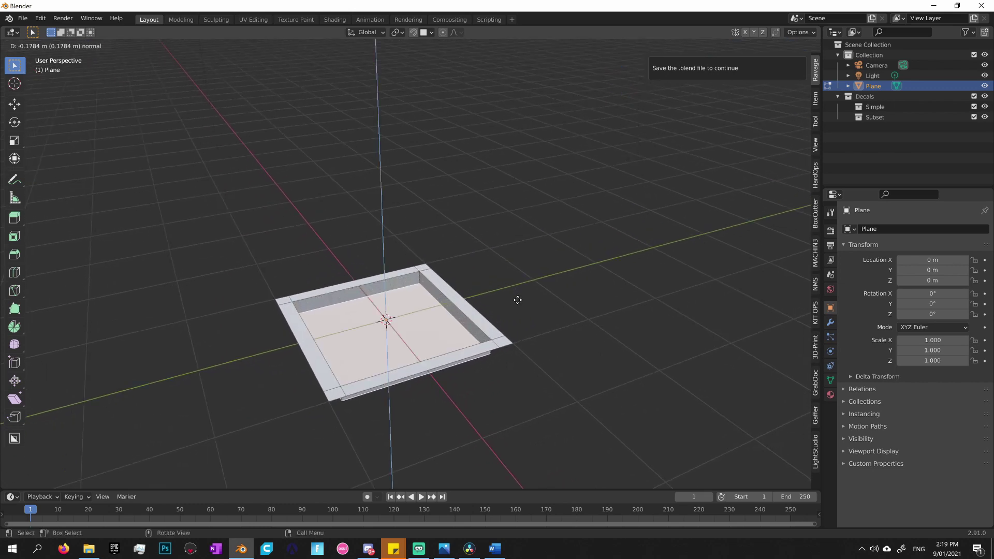
left_click(519, 297)
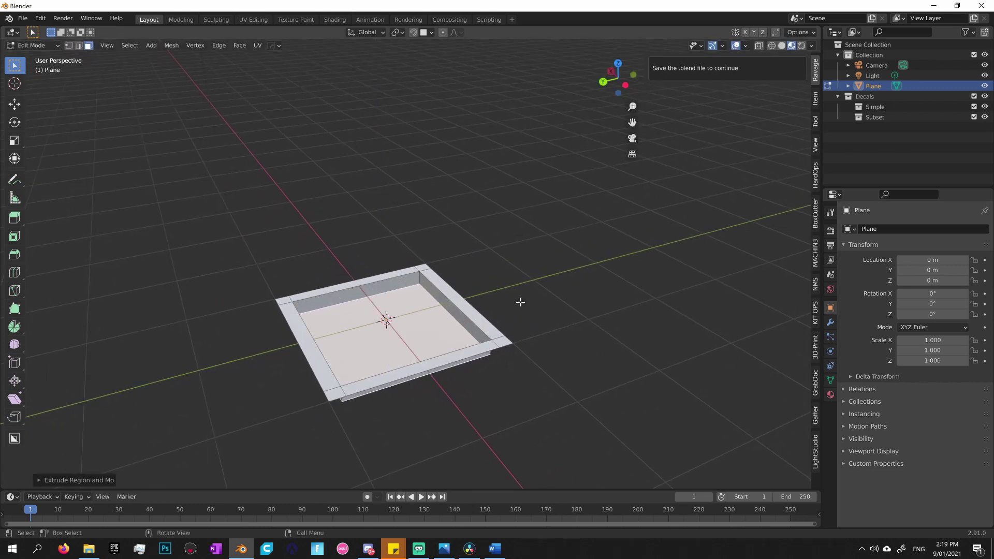
middle_click_drag(520, 300, 490, 308)
key("Tab")
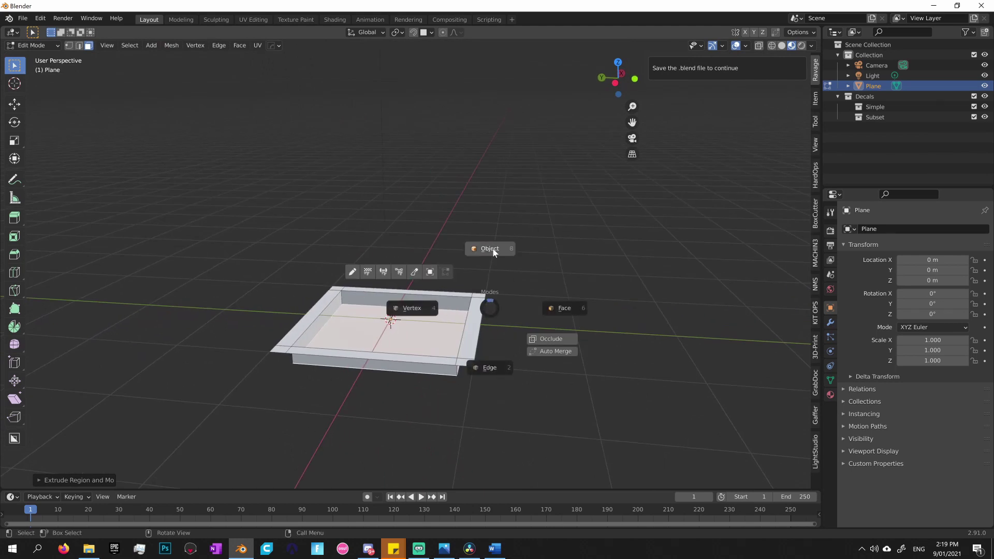
left_click(494, 251)
Step: Draw a small BoxCutter circle near a corner of the recess's inner wall and extrude it across to the opposite wall
scroll(439, 351, "up", 3)
middle_click_drag(480, 343, 483, 331, "shift")
middle_click_drag(414, 323, 422, 322)
key("d")
left_click(307, 310)
left_click_drag(307, 305, 311, 309)
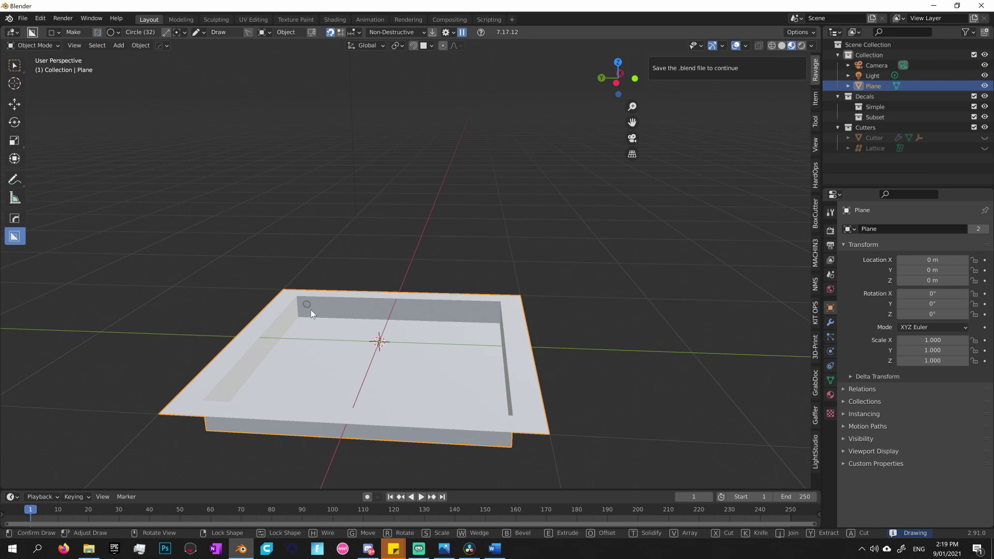
mouse_move(310, 309)
middle_mouse_down()
mouse_move(322, 317)
mouse_move(251, 339)
mouse_move(281, 313)
mouse_move(318, 306)
middle_mouse_up()
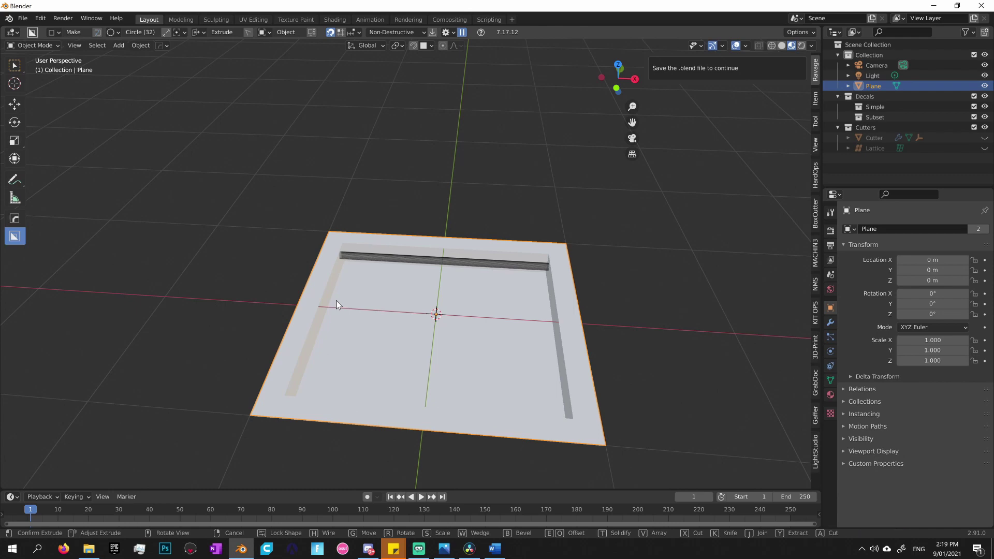
Step: Array the cylinder cutter into ten evenly spaced copies along the Y axis across the recess and apply the BoxCutter operation
key("v")
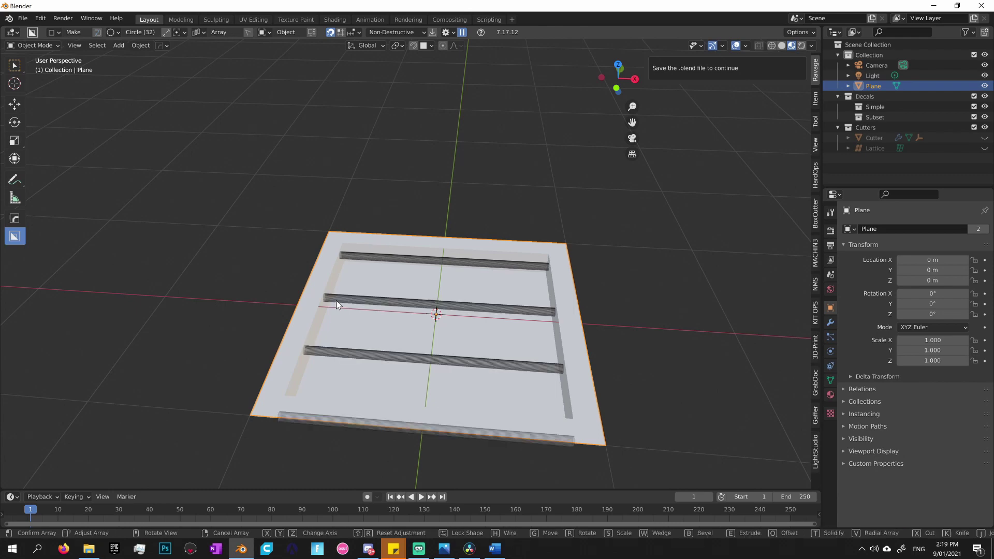
middle_click_drag(387, 312, 283, 314)
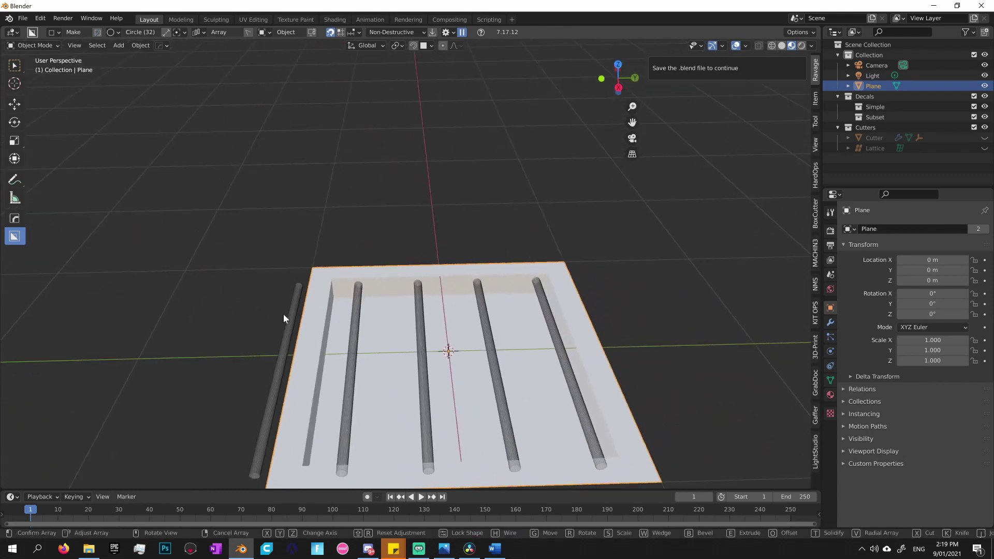
scroll(222, 307, "up", 2)
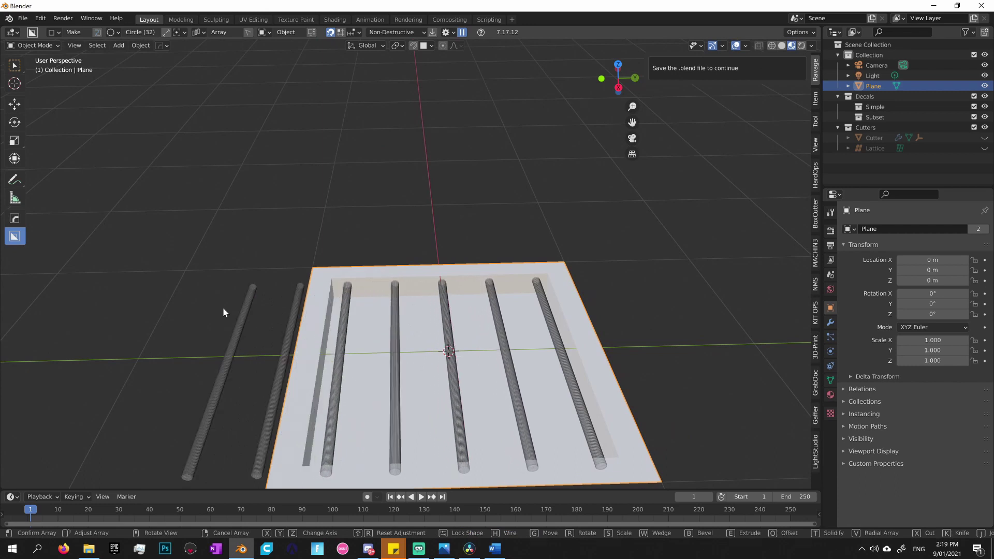
scroll(142, 309, "up", 2)
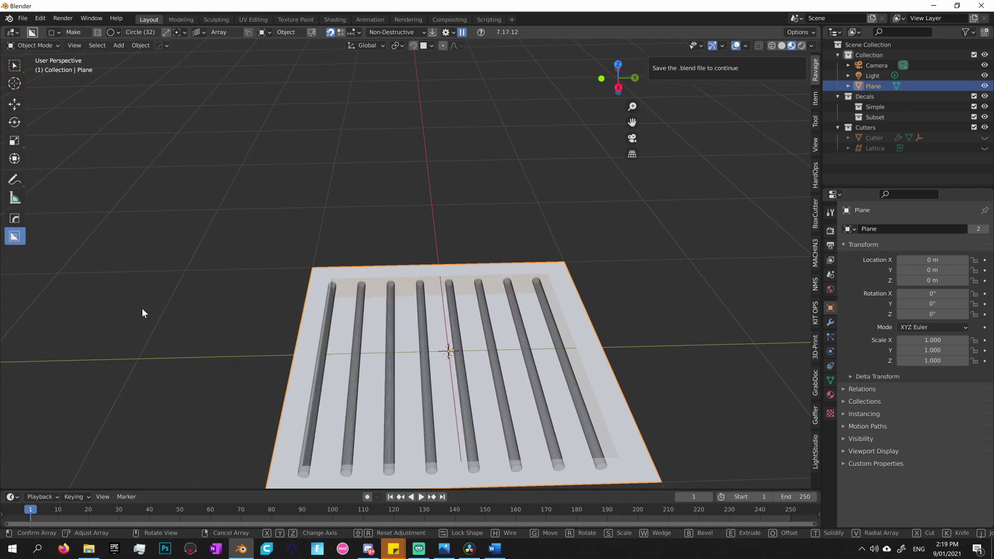
scroll(118, 307, "up", 1)
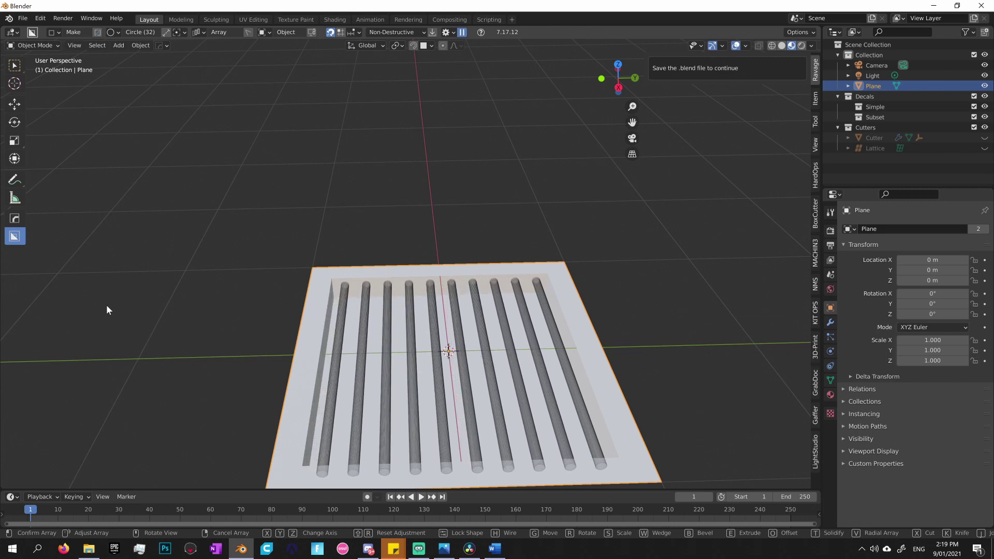
left_click(129, 315)
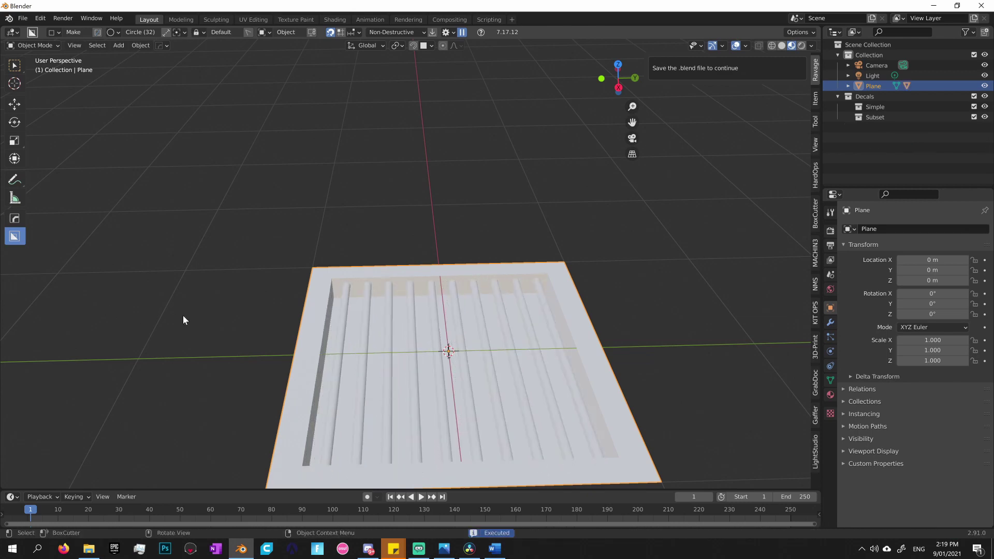
Step: Scale the recess's bottom face slightly inward in face editing and return to Object Mode
middle_click_drag(182, 315, 228, 325)
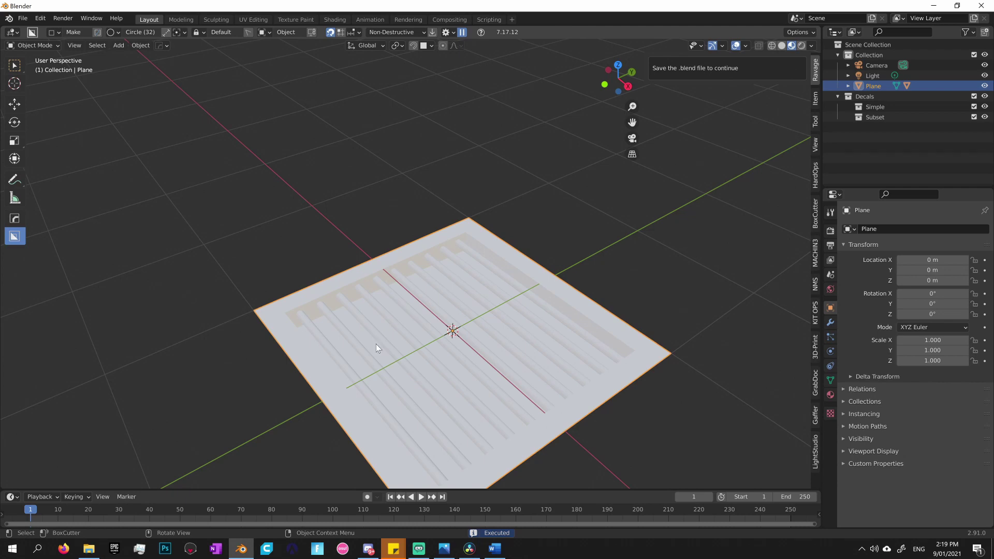
middle_click_drag(493, 346, 464, 339)
key("Tab")
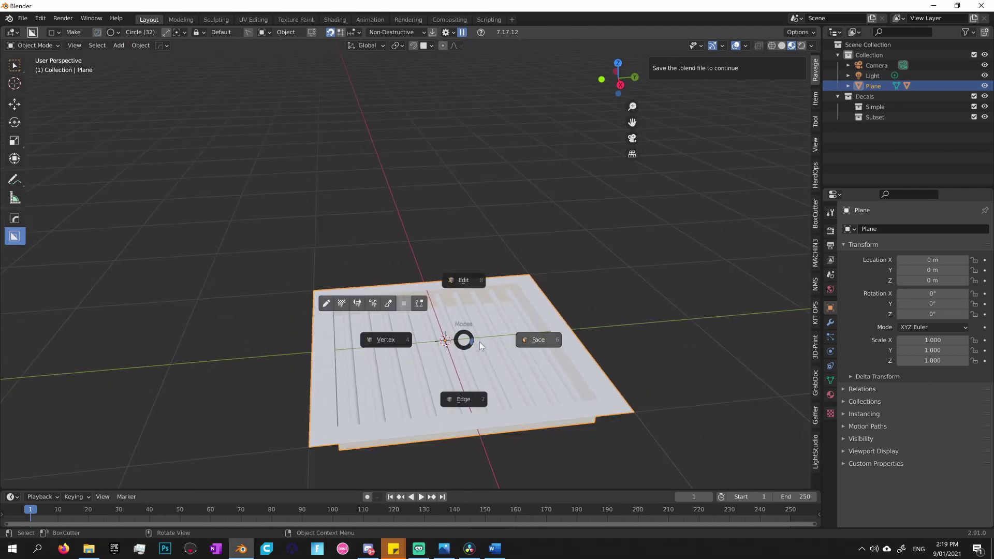
key("Tab")
left_click(625, 362)
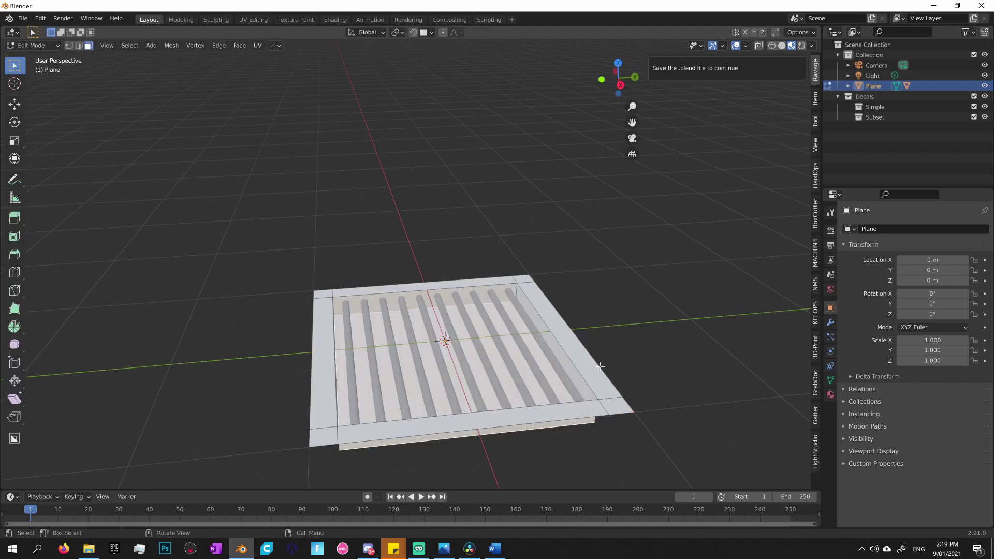
middle_click_drag(599, 362, 523, 339)
key("s")
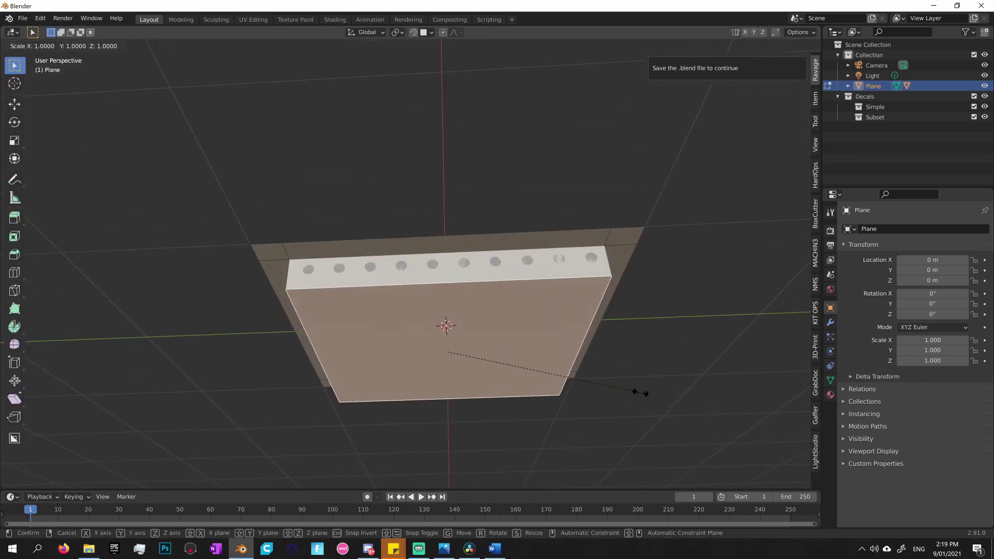
left_click(629, 392)
middle_click_drag(571, 368, 568, 460)
key("Tab")
Step: Add a HardOps bevel to the vent panel with 3 segments and a width of about 0.058
key("q")
left_click(572, 372)
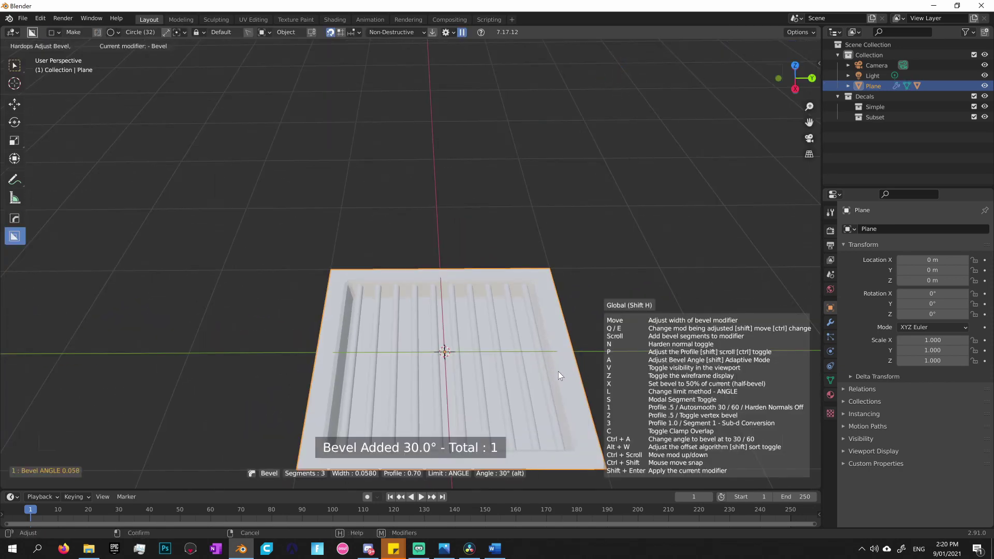
left_click(559, 372)
Step: Assign a new blank material to the beveled vent panel
middle_click_drag(571, 377, 568, 395)
key("alt+m")
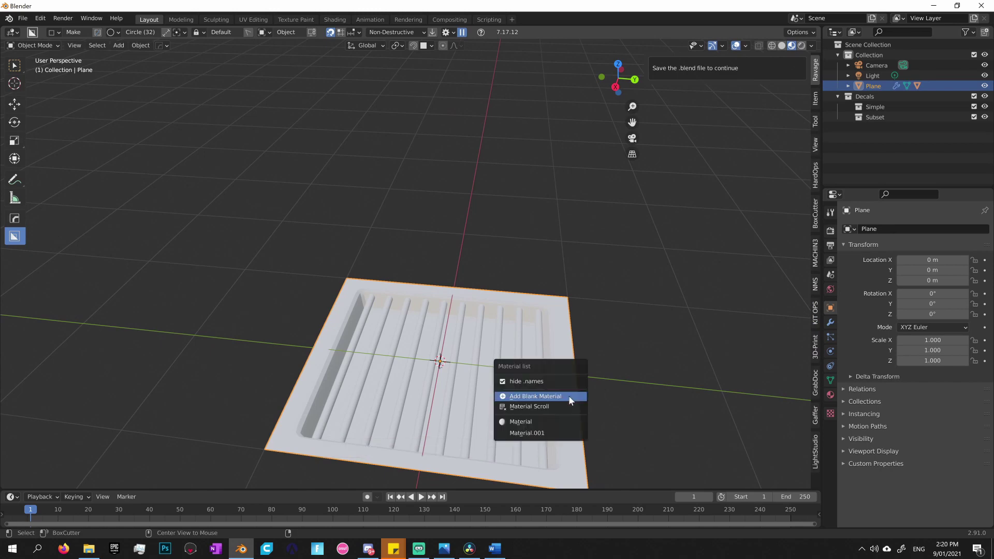
left_click(569, 396)
left_click(646, 415)
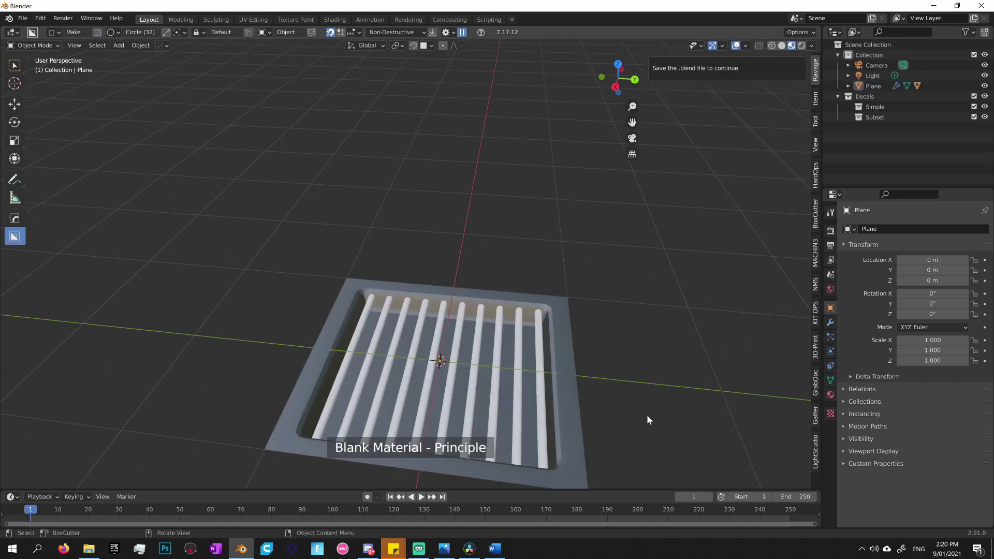
scroll(647, 415, "down", 2)
middle_click_drag(648, 415, 578, 427)
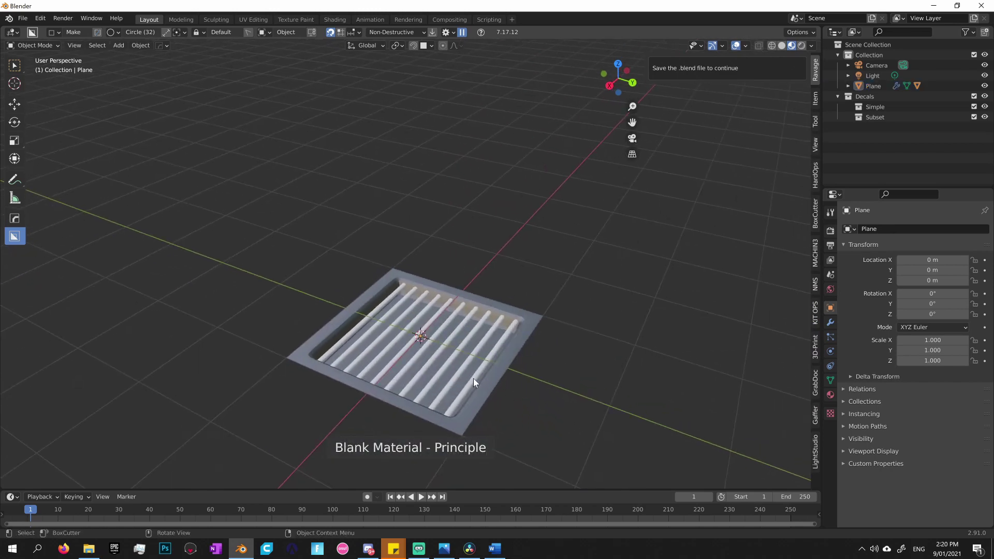
middle_click_drag(474, 378, 500, 406)
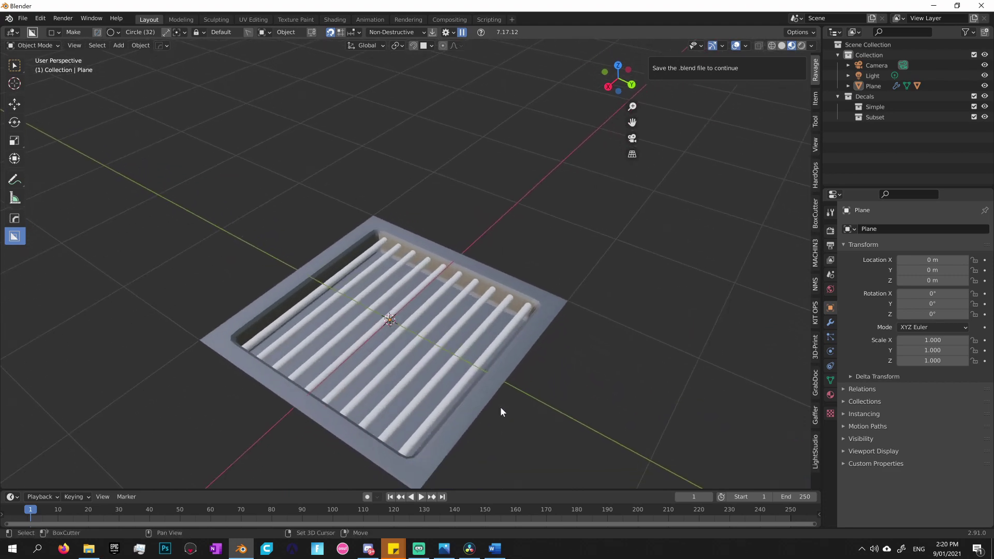
Step: Select the vent panel and bake it into a SUBSET decal with DECALmachine
left_click(462, 385)
left_click(474, 404, "shift")
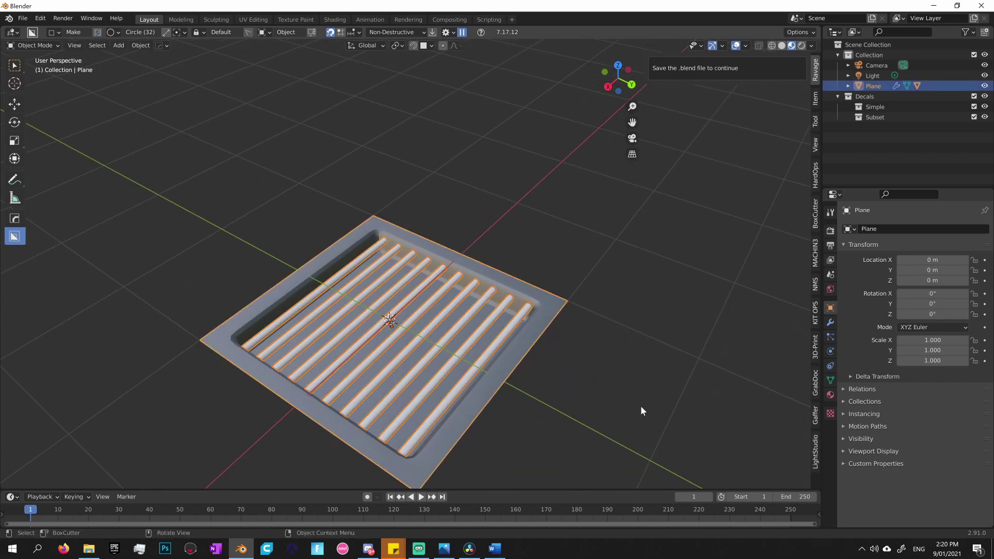
left_click(815, 259)
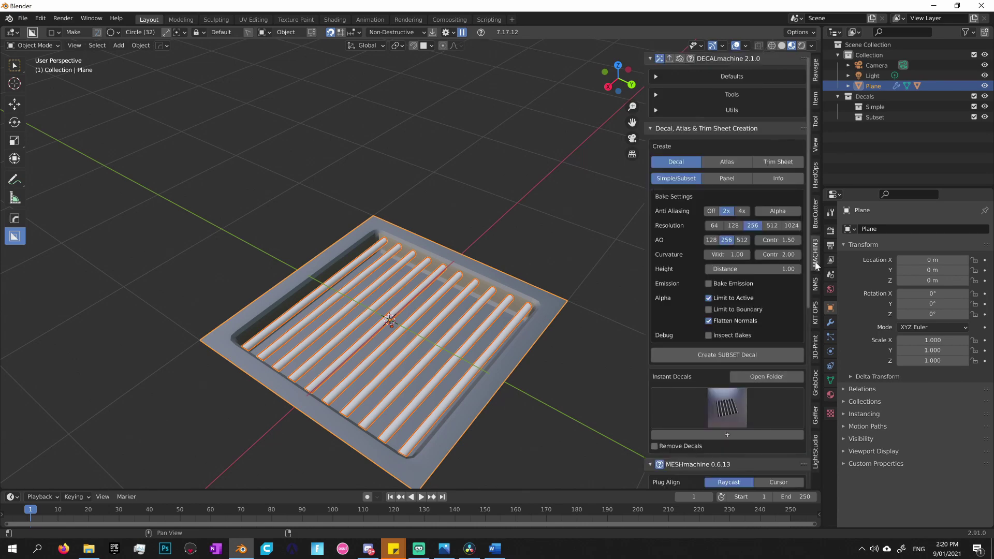
left_click(669, 59)
left_click(669, 59)
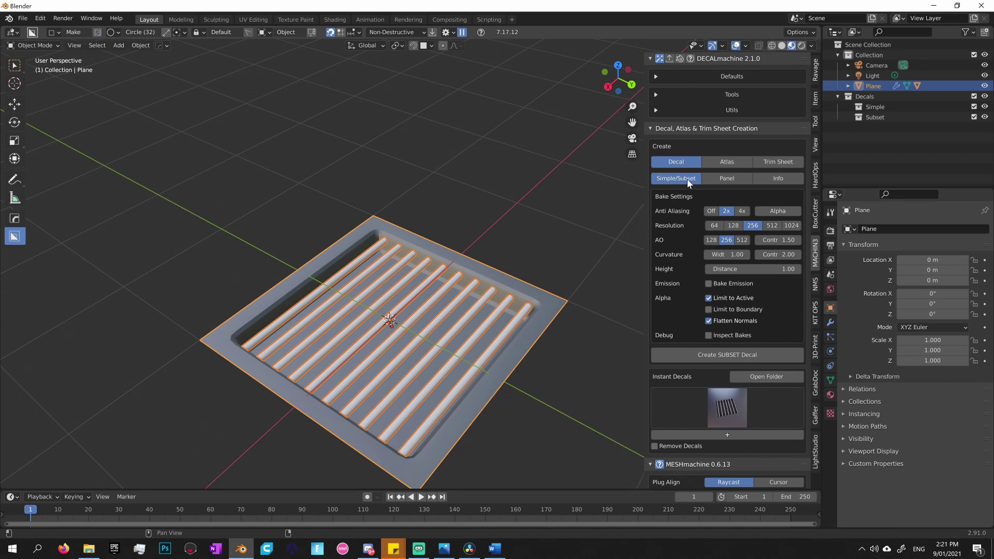
left_click(715, 355)
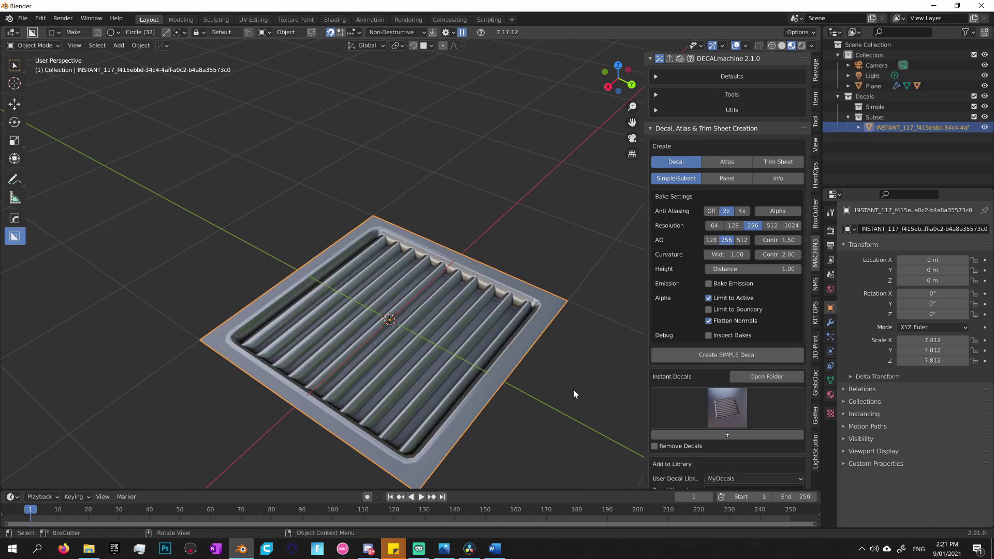
Step: Move the new decal off its source panel to about X -0.51, Y -0.97, Z 1.17 m
middle_click_drag(537, 389, 485, 381)
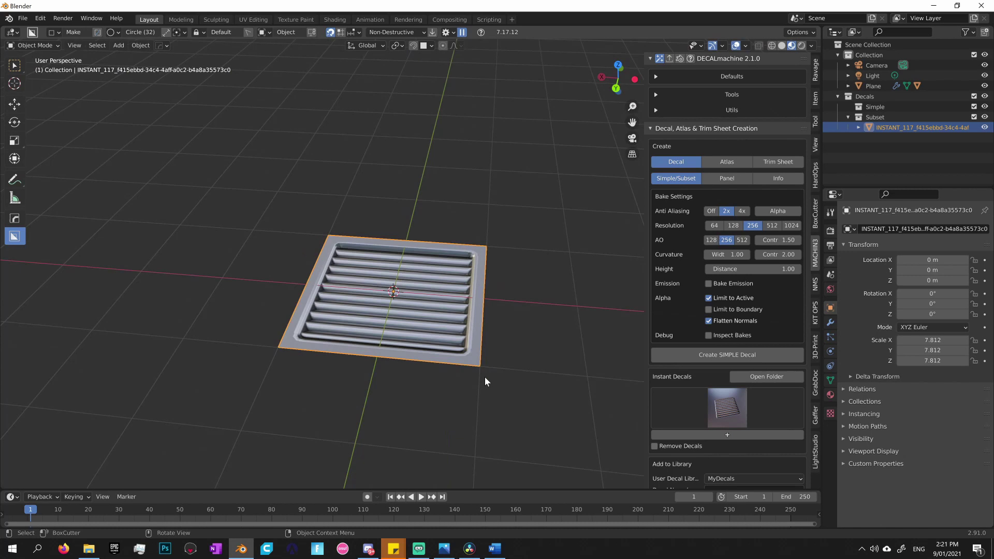
key("g")
left_click(541, 248)
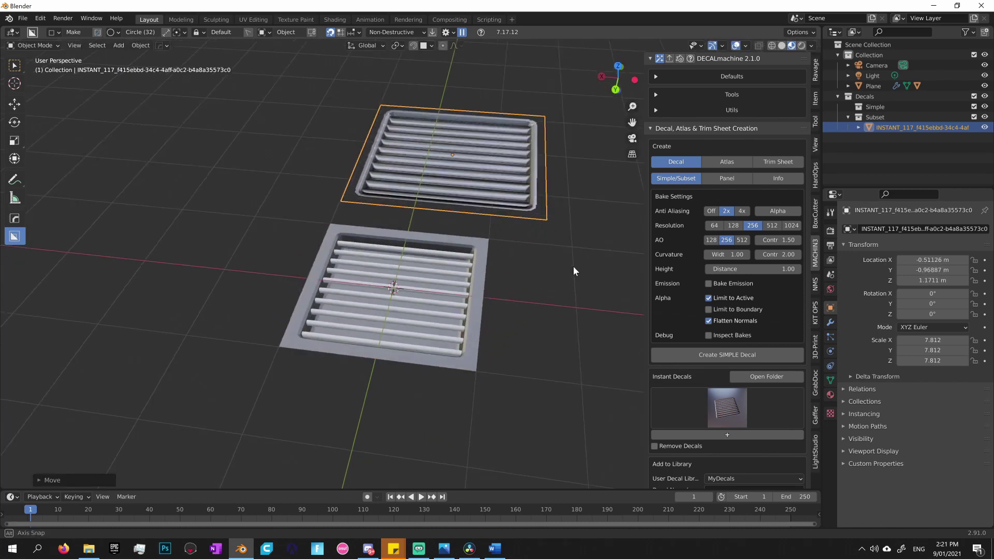
Step: Add a quad sphere, move it to about X -5.83, Y -3.17, Z 2.13 m, and scale it to about 3.645
middle_click_drag(573, 266, 512, 322)
scroll(512, 328, "down", 6)
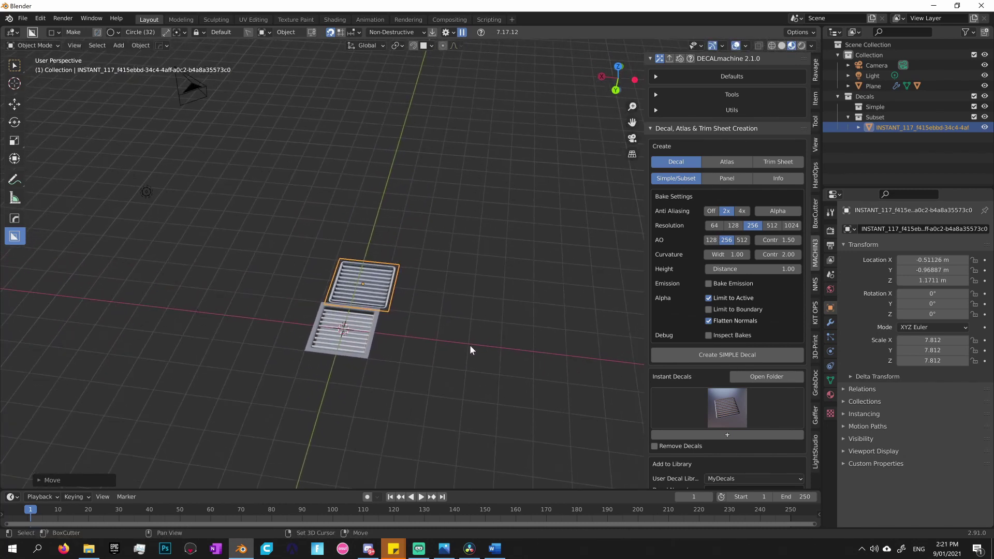
key("shift+a")
mouse_move(467, 319)
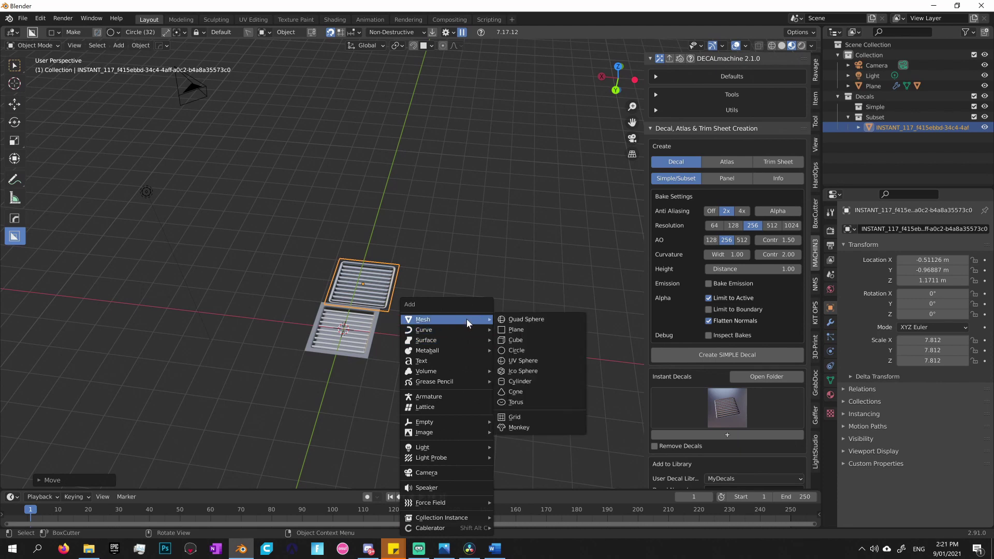
left_click(528, 319)
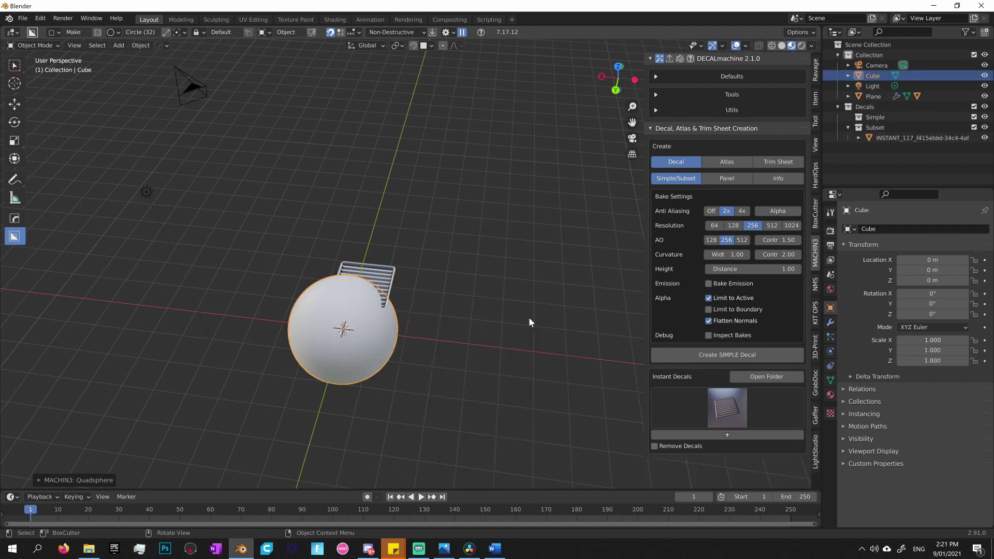
key("g")
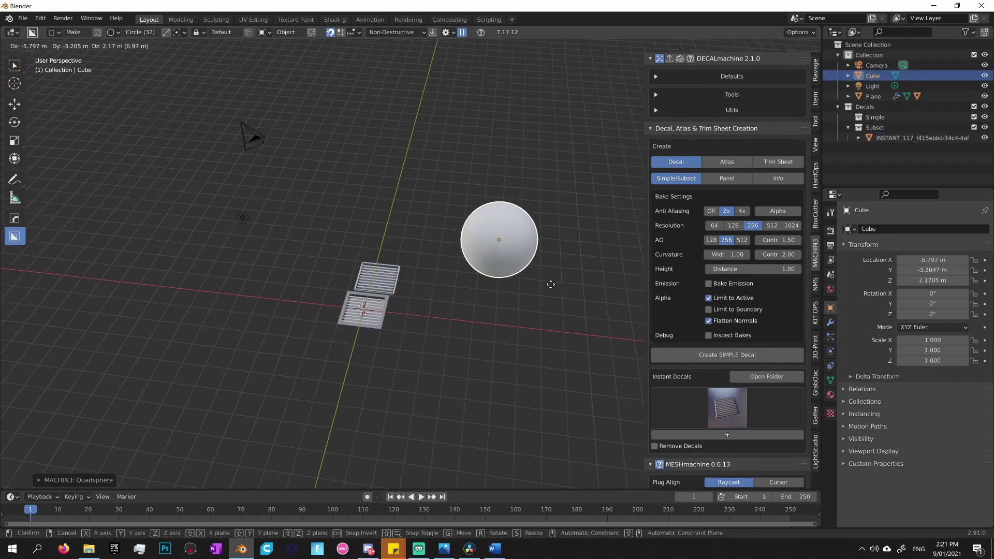
left_click(526, 363)
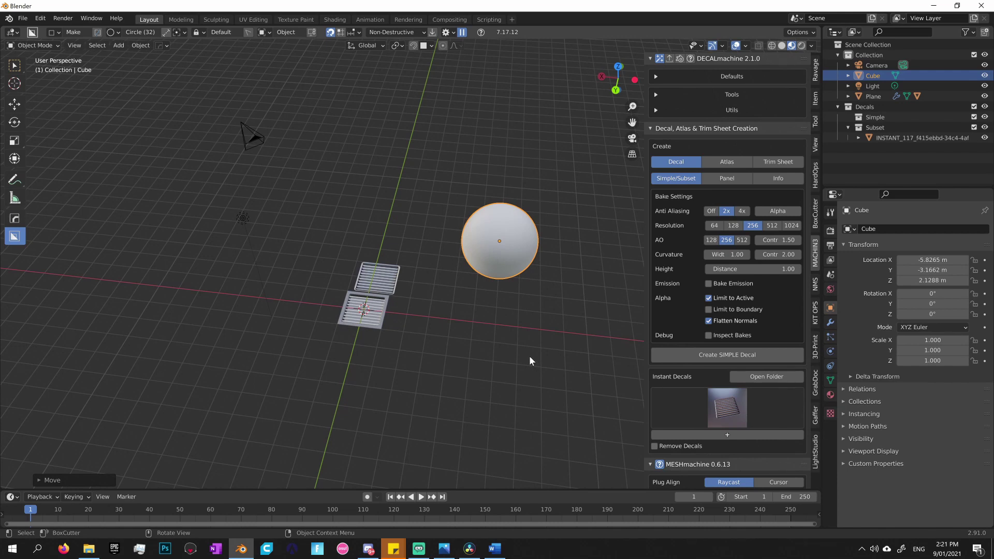
key("s")
left_click(57, 455)
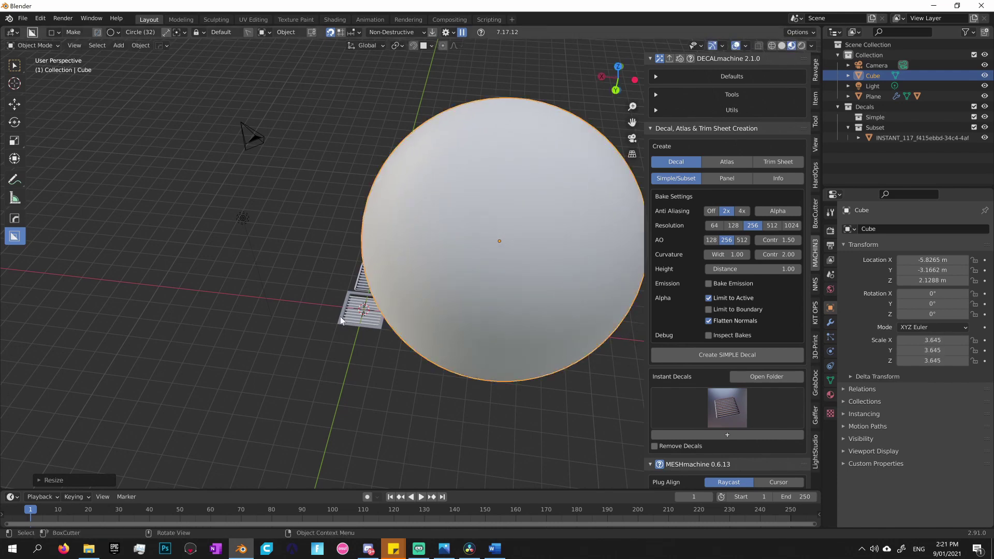
Step: Move the vent decal onto the upper front of the sphere, snapped to its surface
left_click(366, 279)
key("g")
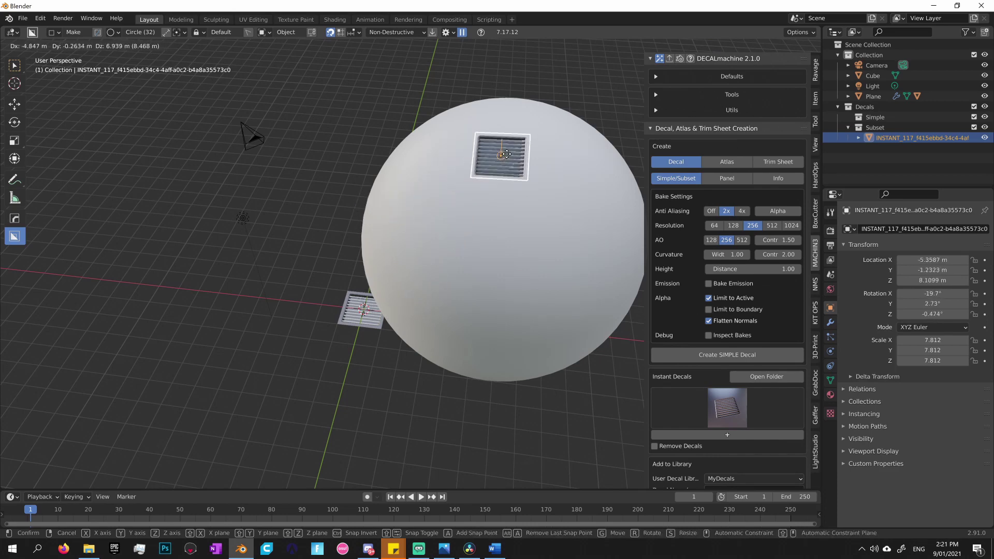
left_click(526, 256)
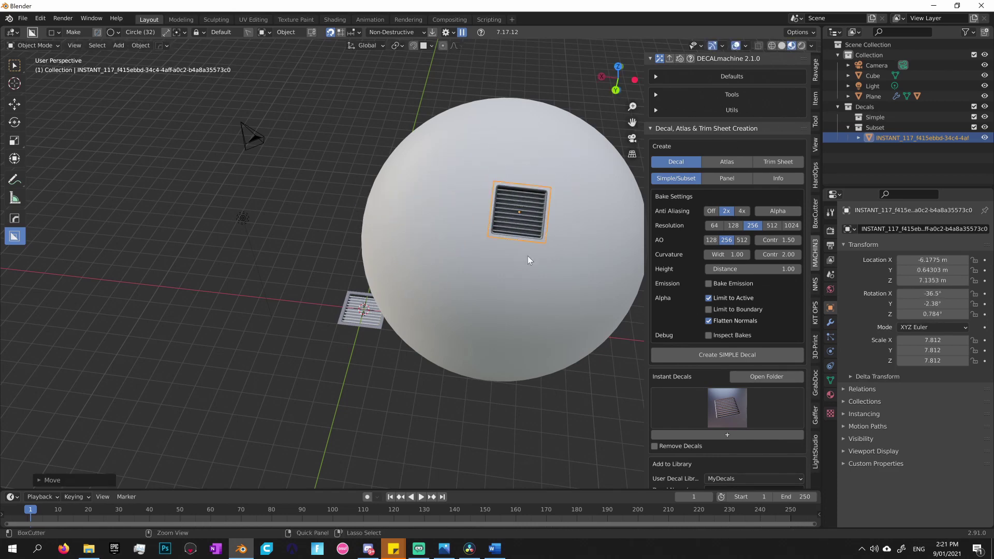
Step: Assign a new blank material to the sphere
middle_click_drag(527, 256, 442, 322)
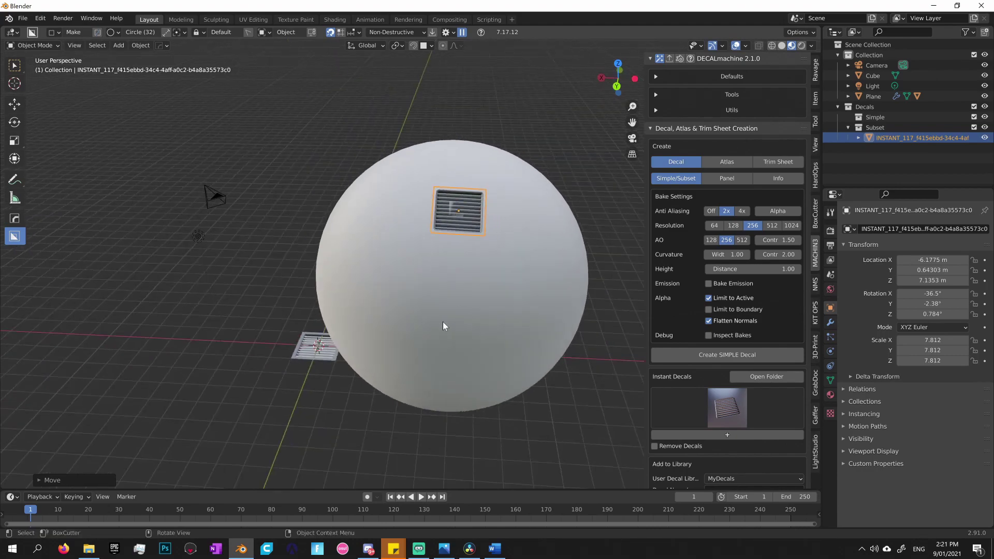
left_click(445, 322)
key("alt+m")
left_click(511, 326)
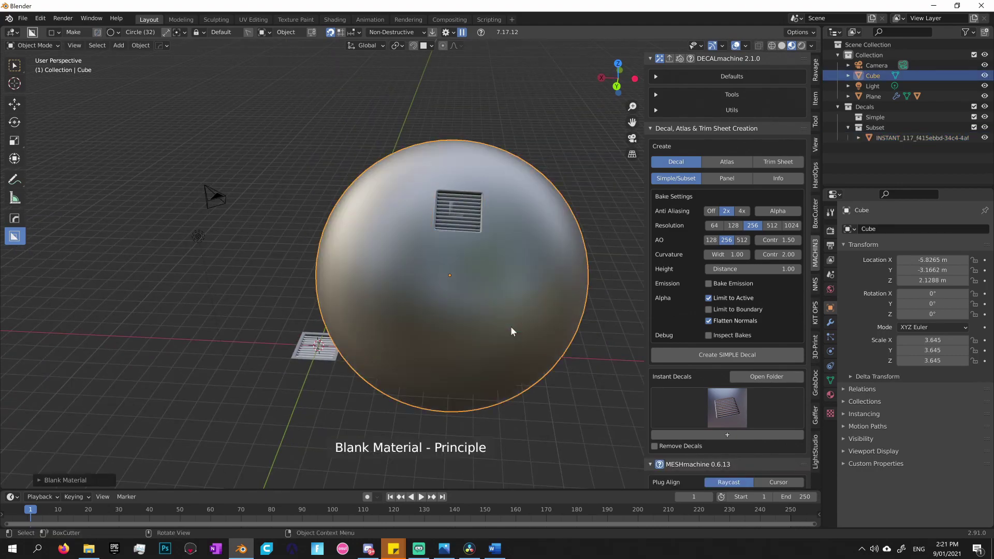
Step: Examine from the side how the flat decal sits against the sphere's curved surface
middle_click_drag(519, 336, 487, 308)
scroll(472, 334, "up", 3)
left_click(445, 337)
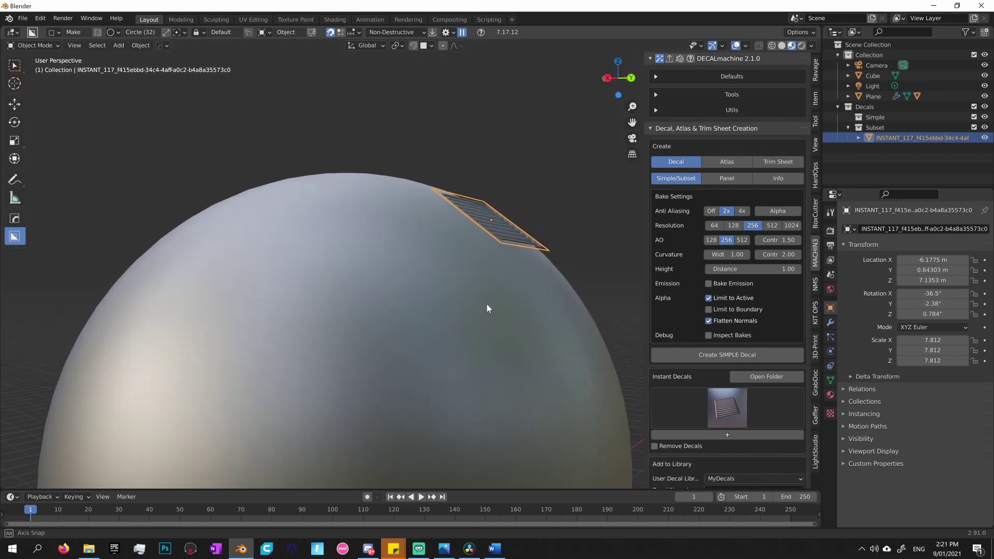
scroll(476, 313, "down", 5)
left_click(543, 280)
middle_click_drag(543, 280, 439, 376)
Step: Lighten the sphere material's base color and set both its Metallic and Roughness to 0
left_click(439, 376)
scroll(481, 396, "up", 2)
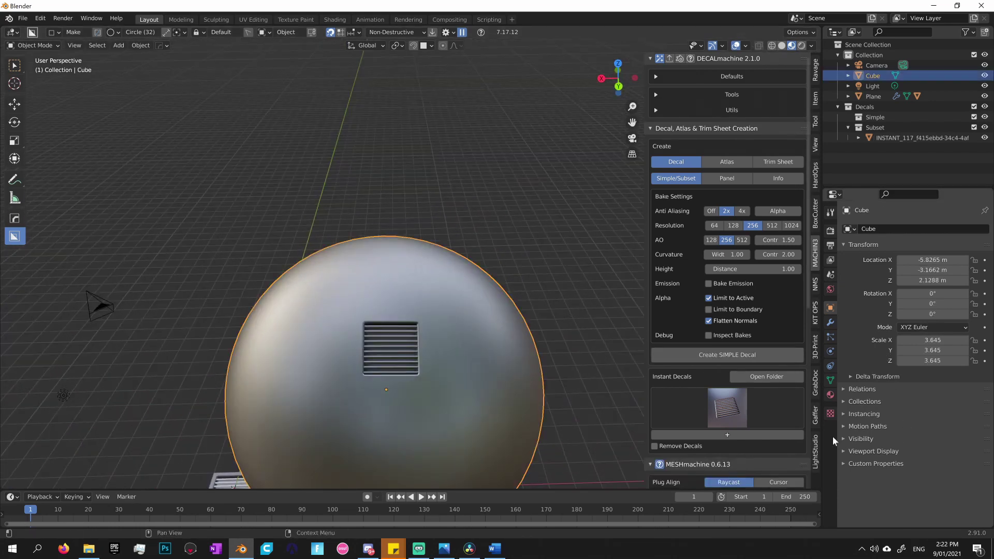
left_click(830, 395)
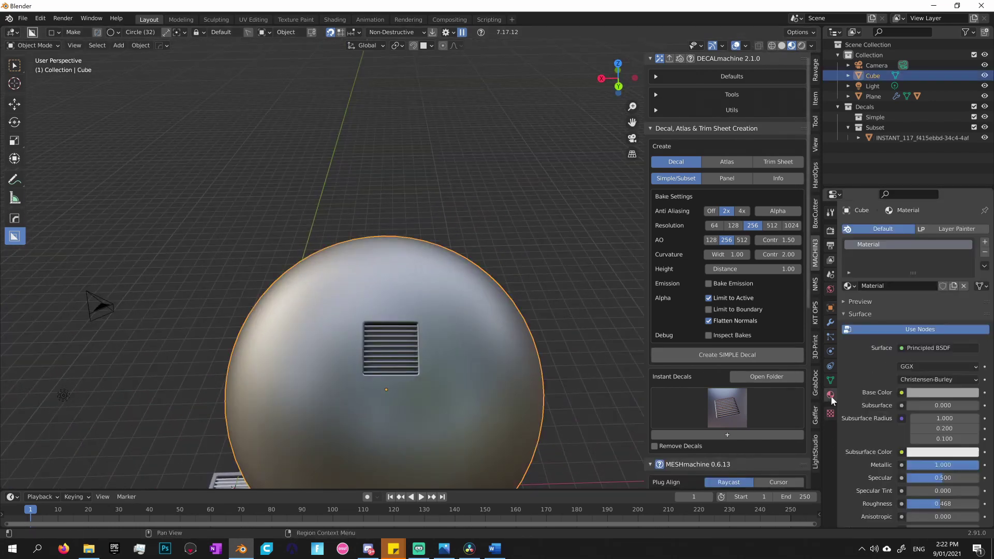
left_click(935, 393)
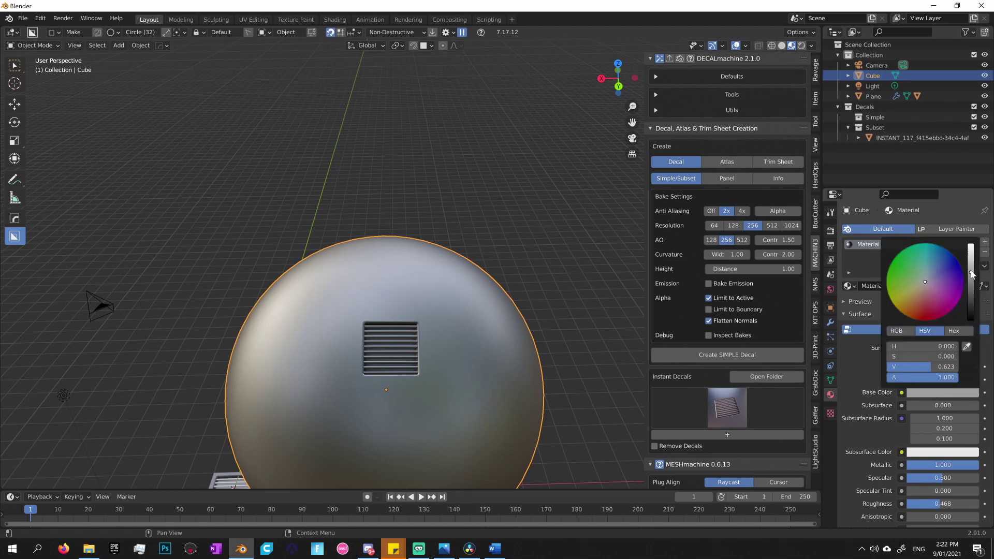
left_click_drag(971, 271, 972, 263)
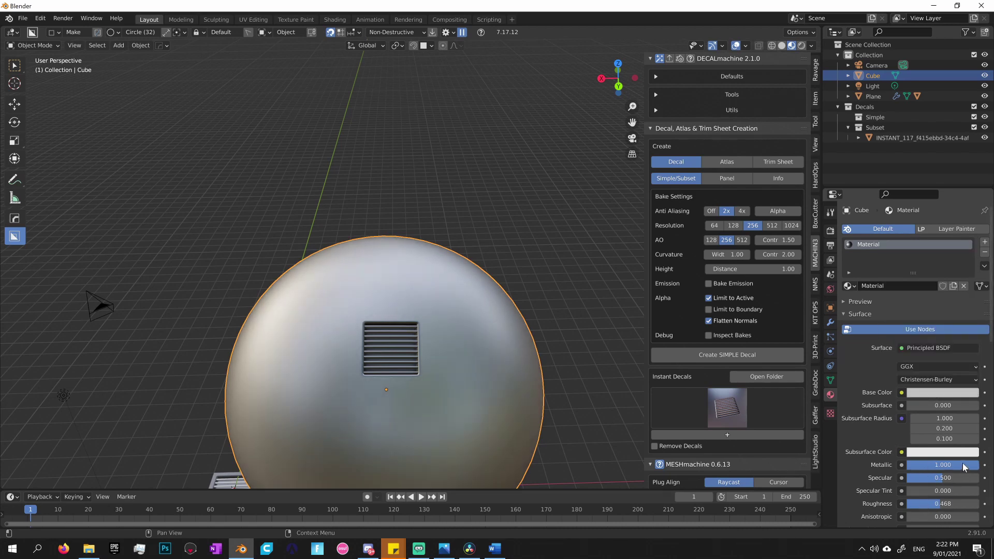
left_click_drag(964, 465, 899, 467)
scroll(931, 486, "down", 2)
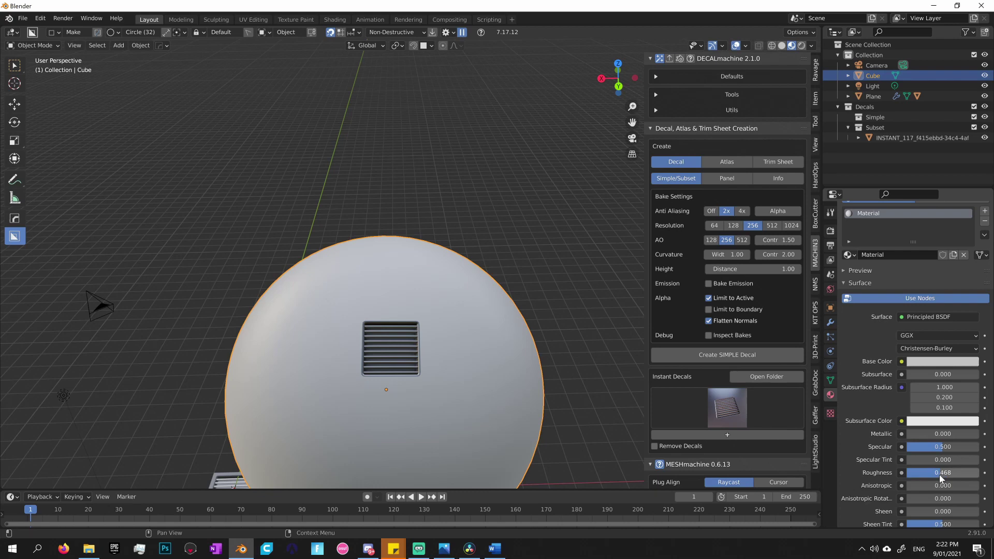
left_click_drag(941, 477, 931, 477)
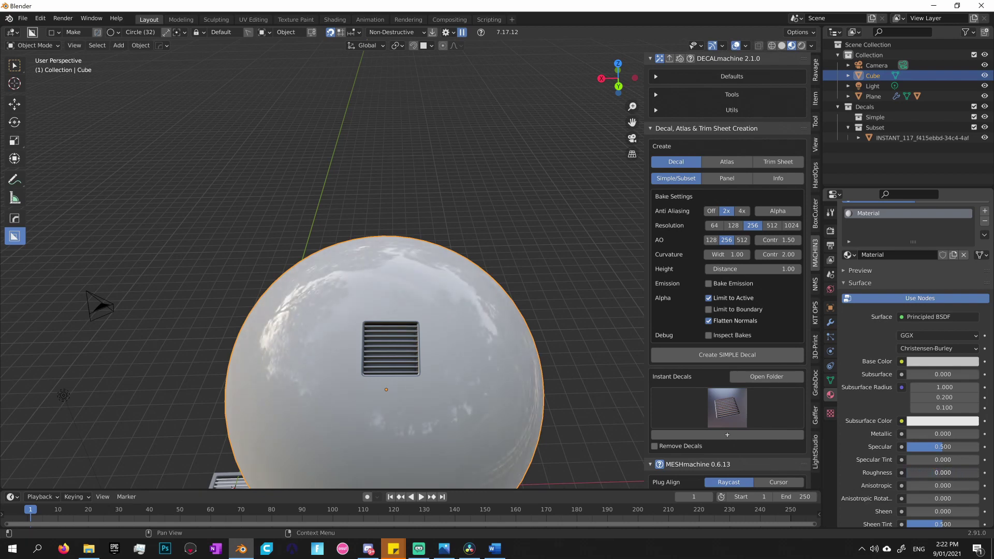
Step: Select the vent decal and project it onto the sphere with DECALmachine's Project tool
middle_click_drag(390, 408, 422, 388, "shift")
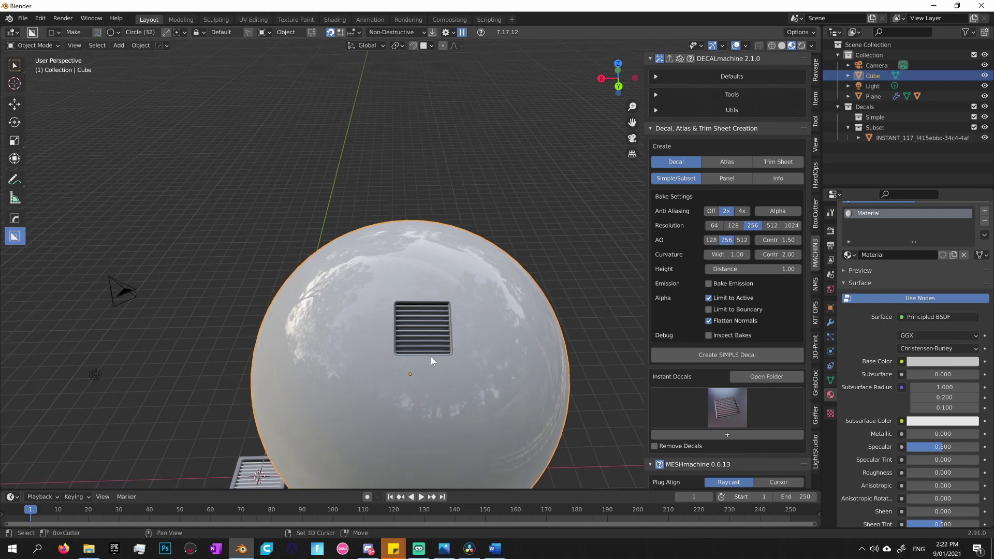
left_click(432, 351)
key("w")
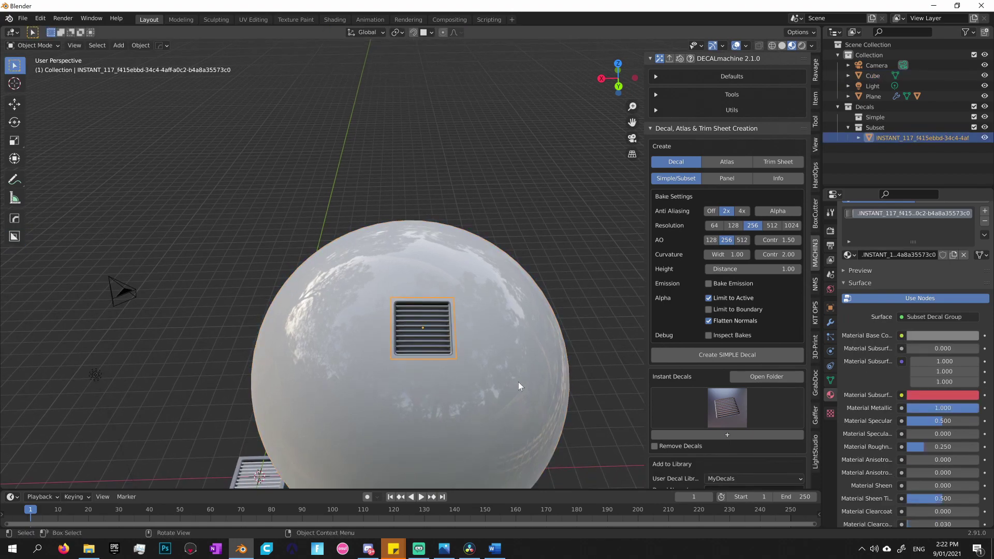
key("d")
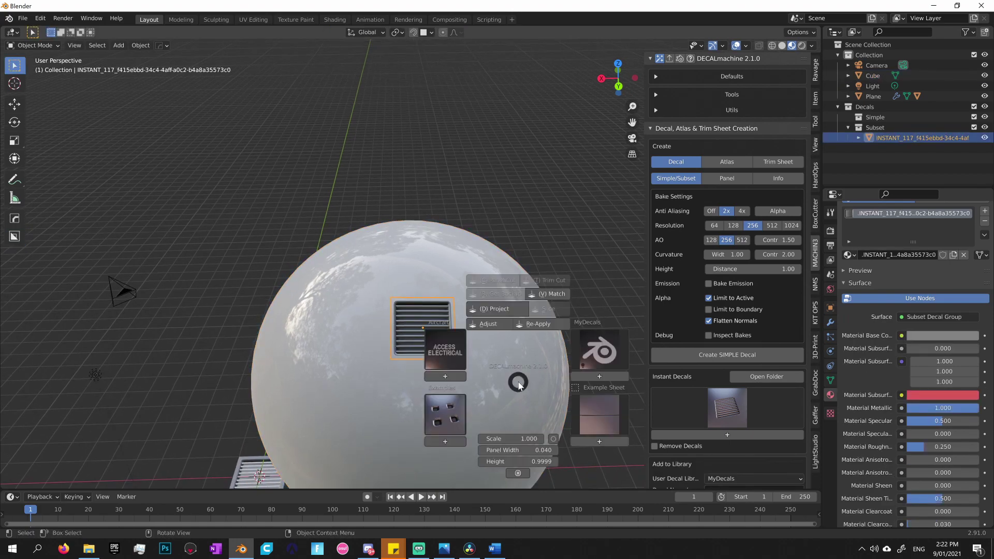
left_click(507, 308)
Step: Deselect everything and examine the projected vent decal on the sphere from several angles and distances
middle_click_drag(508, 309, 510, 362)
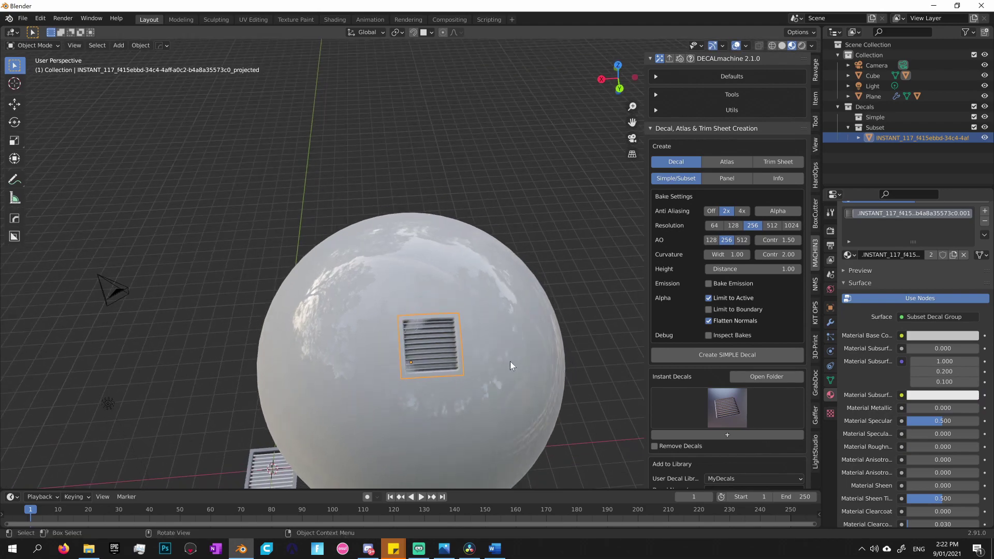
key("alt+f")
left_click(512, 362)
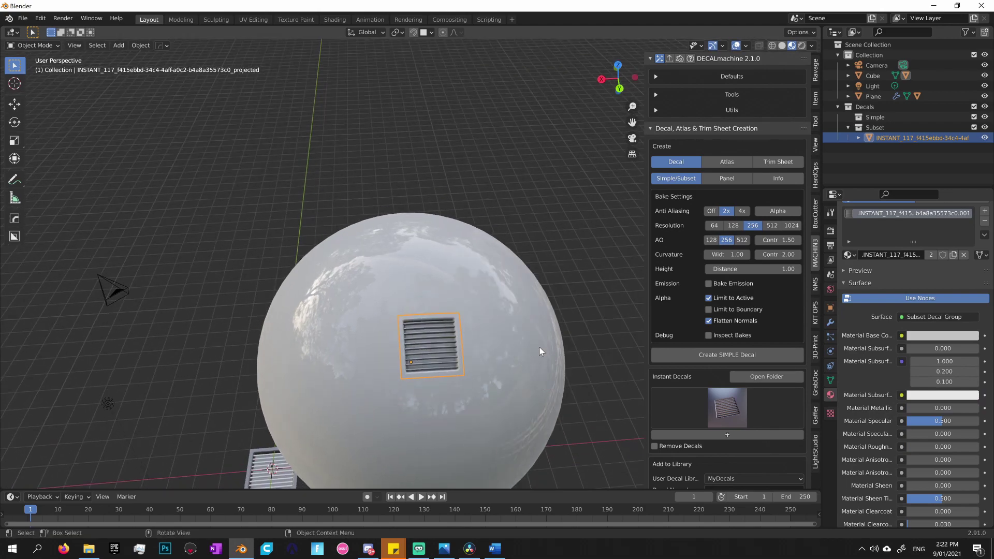
key("alt+a")
scroll(515, 387, "up", 3)
scroll(516, 387, "down", 3)
middle_click_drag(518, 310, 505, 362)
scroll(504, 361, "up", 2)
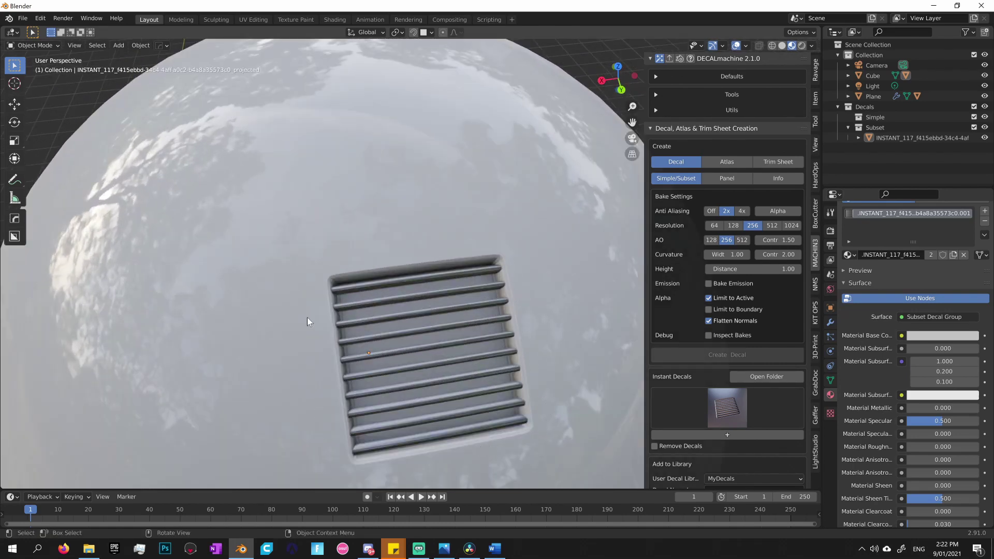
scroll(523, 408, "down", 2)
middle_click_drag(508, 420, 446, 381)
scroll(458, 377, "down", 2)
scroll(446, 382, "up", 2)
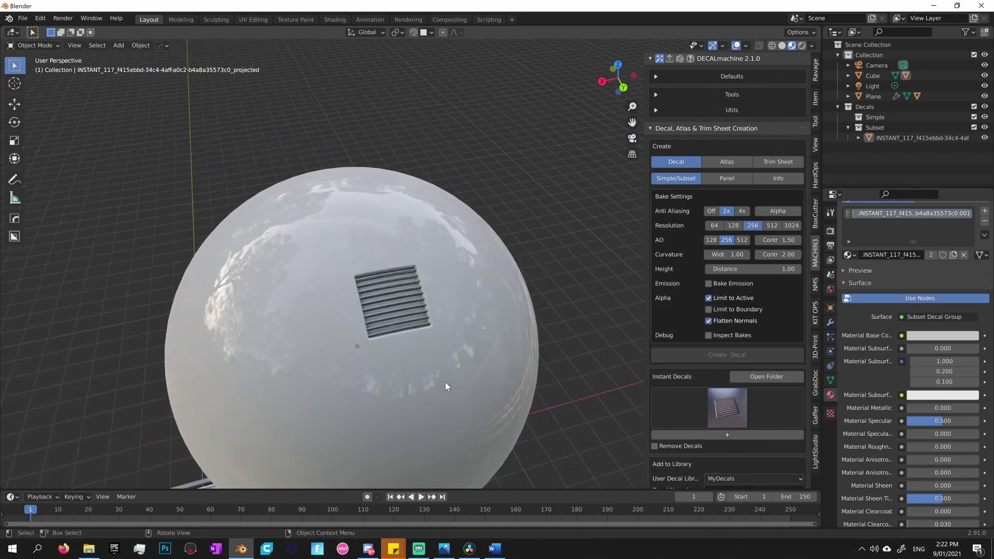
scroll(407, 406, "down", 3)
middle_click_drag(290, 477, 422, 369)
scroll(395, 382, "up", 2)
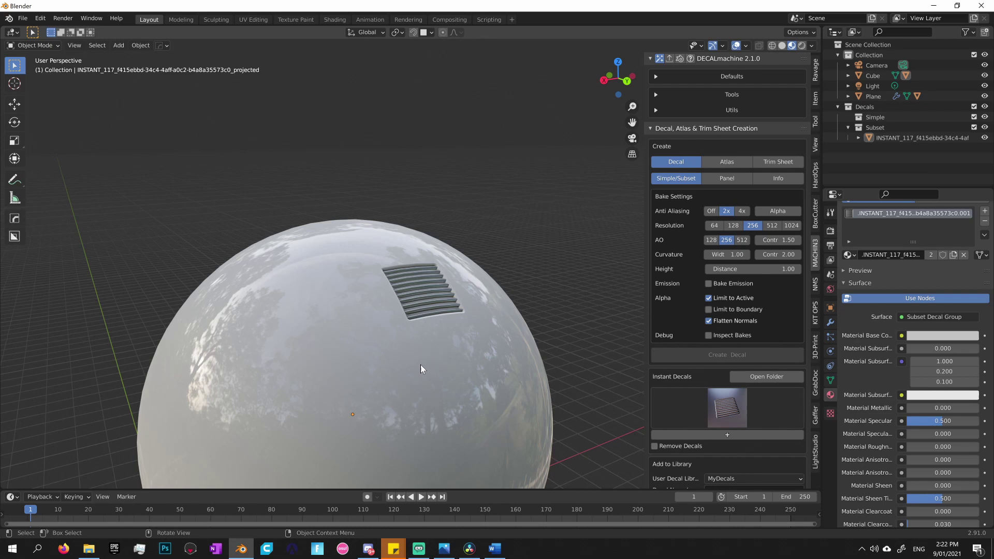